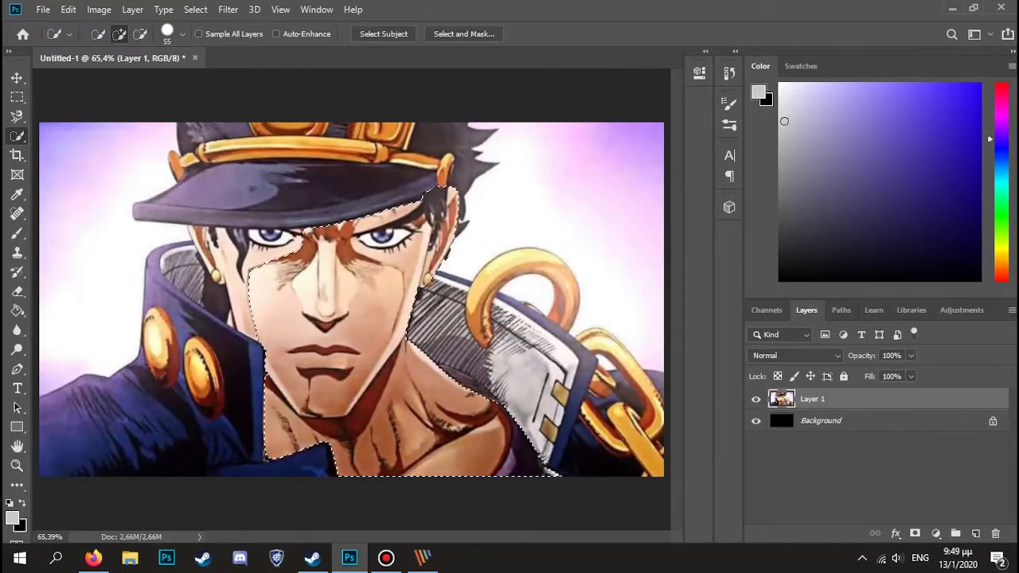
# Add the shaded cheek and the ear beside the hair lock to the skin selection with the Quick Selection tool.
pyautogui.click(241, 293)
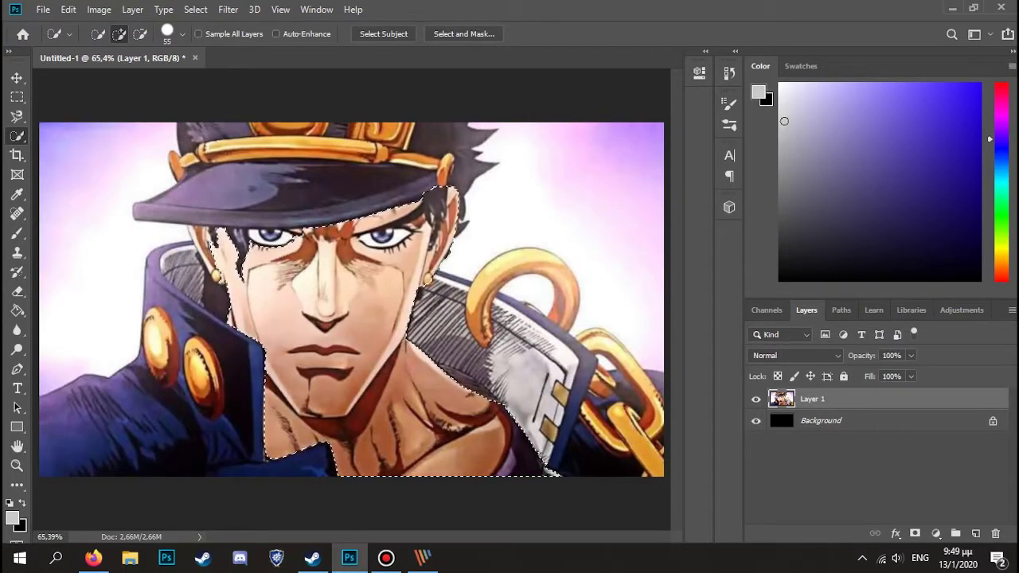
pyautogui.click(202, 245)
# Subtract the shirt and collar strip beside the lower chest from the selection with the Magnetic Lasso.
pyautogui.press('z')
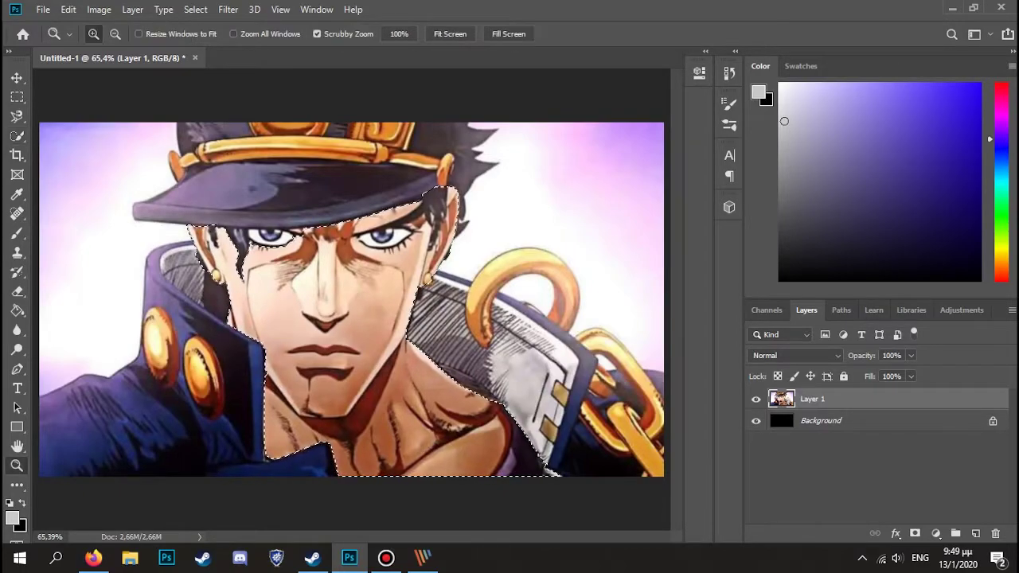
pyautogui.click(566, 434)
pyautogui.click(464, 435)
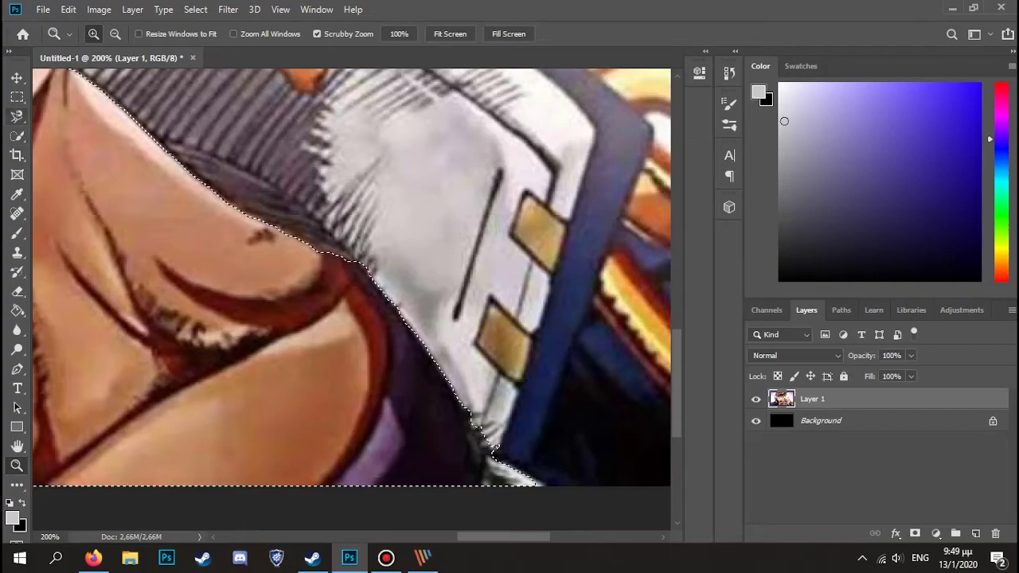
pyautogui.press('l')
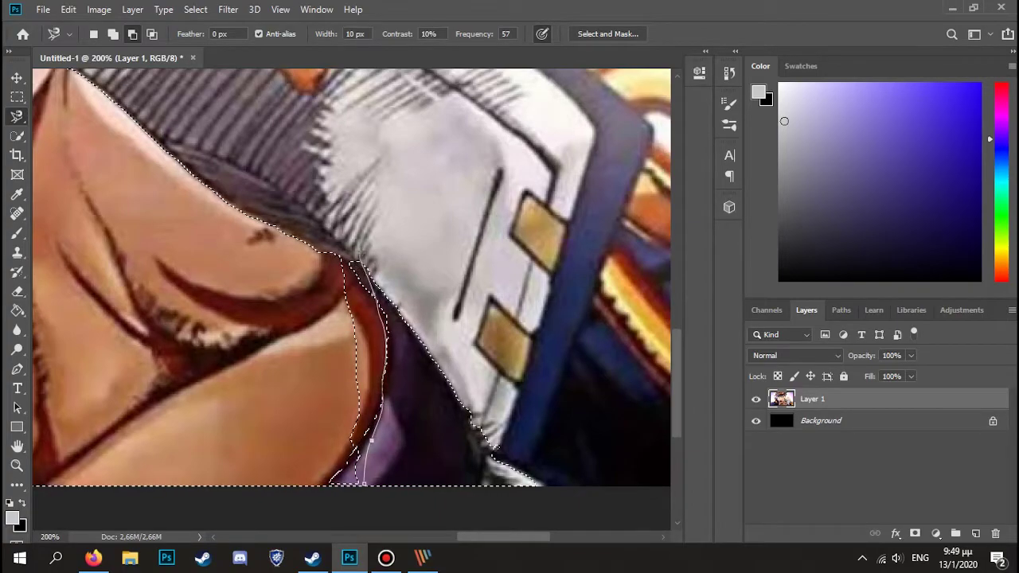
pyautogui.click(364, 484)
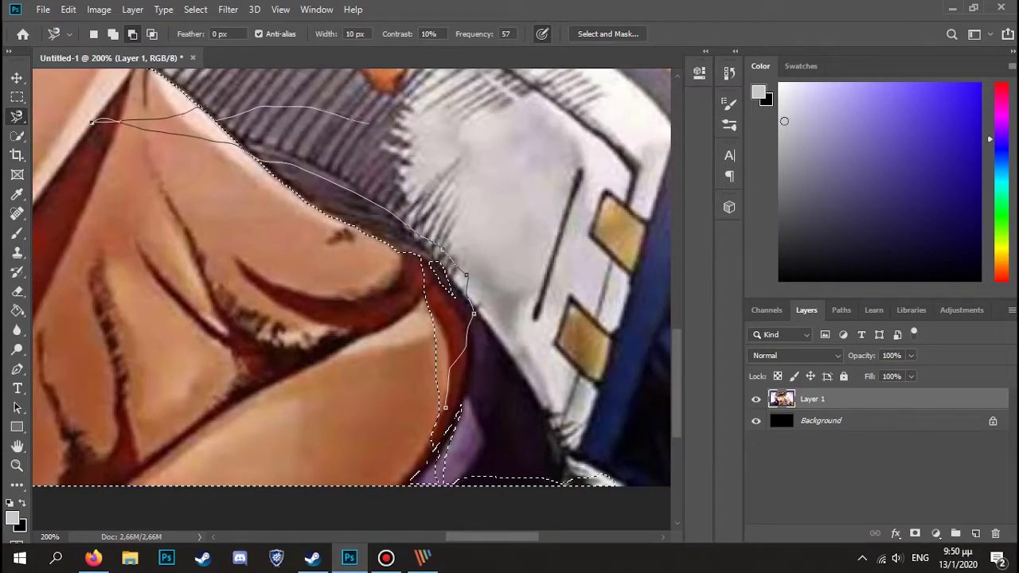
pyautogui.press('Escape')
# Clear the remaining shirt and collar area from the selection with Quick Selection and add back the reddish edge of the chest skin.
pyautogui.click(16, 136)
pyautogui.moveTo(600, 475)
pyautogui.mouseDown()
pyautogui.moveTo(489, 489)
pyautogui.moveTo(484, 460)
pyautogui.mouseUp()
pyautogui.keyDown('alt'); pyautogui.click(477, 256); pyautogui.keyUp('alt')
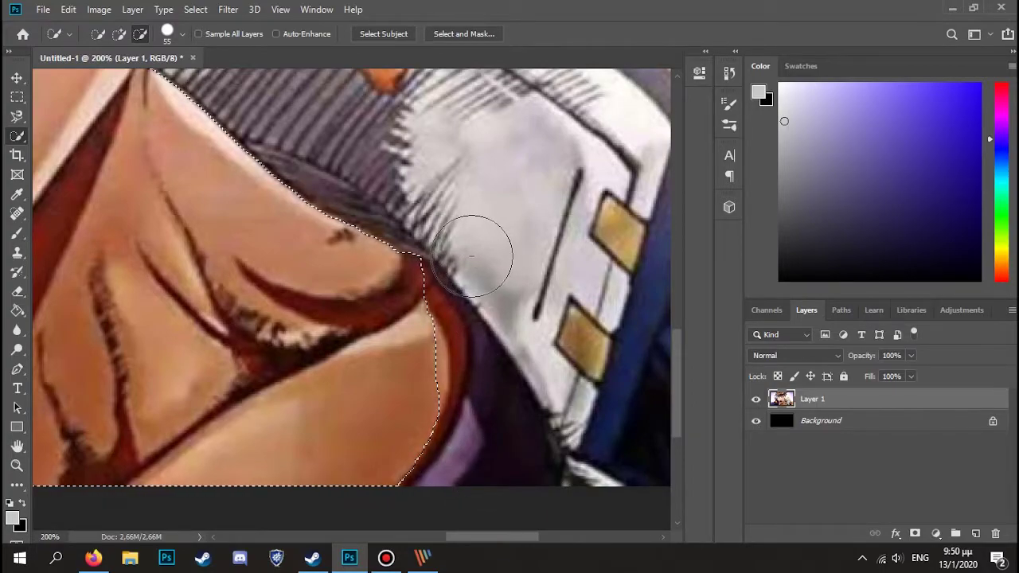
pyautogui.moveTo(295, 214)
pyautogui.mouseDown()
pyautogui.moveTo(407, 320)
pyautogui.moveTo(401, 308)
pyautogui.moveTo(419, 345)
pyautogui.moveTo(405, 409)
pyautogui.moveTo(395, 366)
pyautogui.mouseUp()
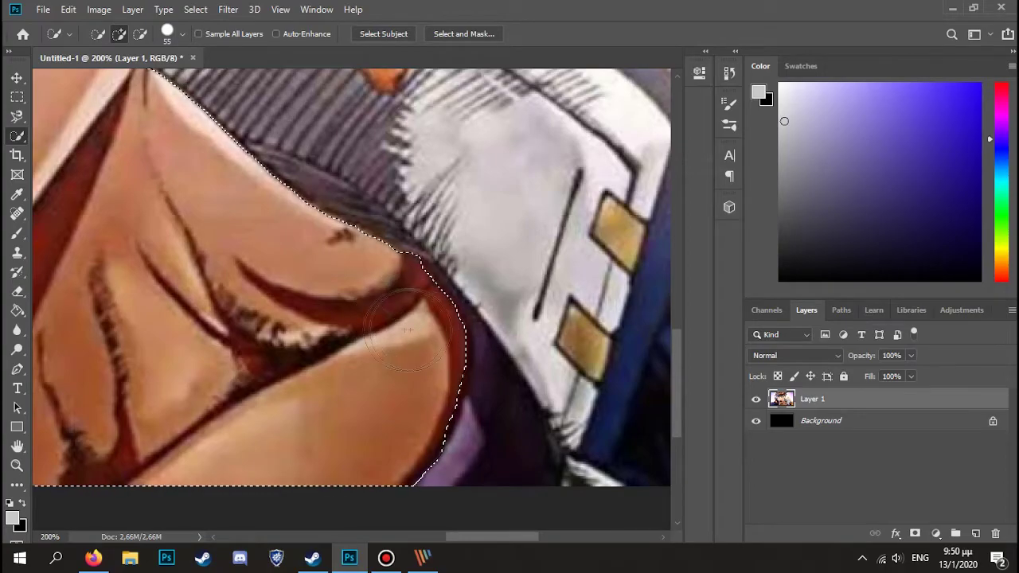
# Subtract the dark hair behind and in front of the ear with the earring below the brim, using Quick Selection at brush size 7.
pyautogui.scroll(3, 398, 326)
pyautogui.hscroll(-6, 382, 327)
pyautogui.hscroll(-7, 382, 246)
pyautogui.hscroll(-3, 311, 390)
pyautogui.scroll(4, 294, 391)
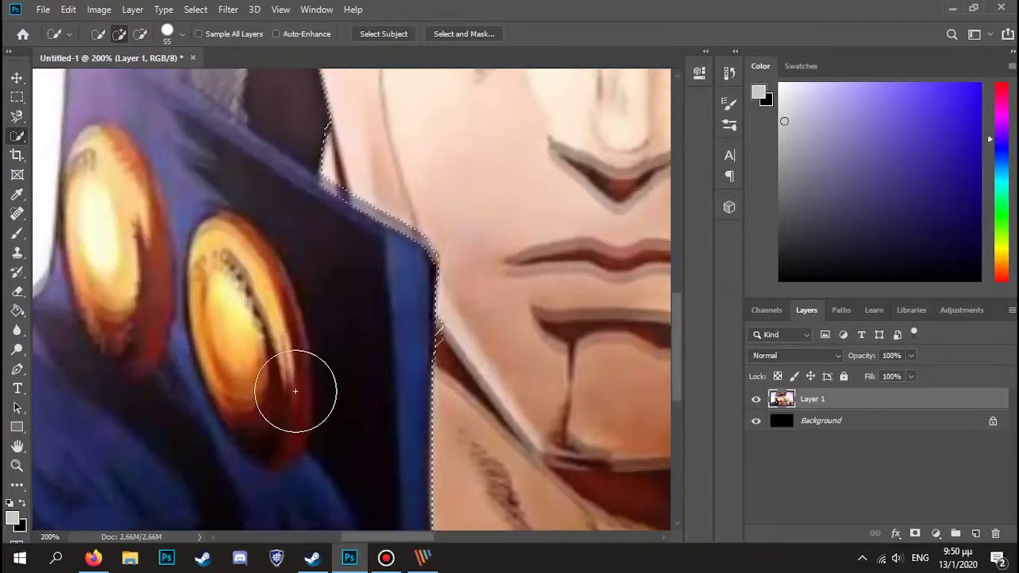
pyautogui.scroll(6, 353, 369)
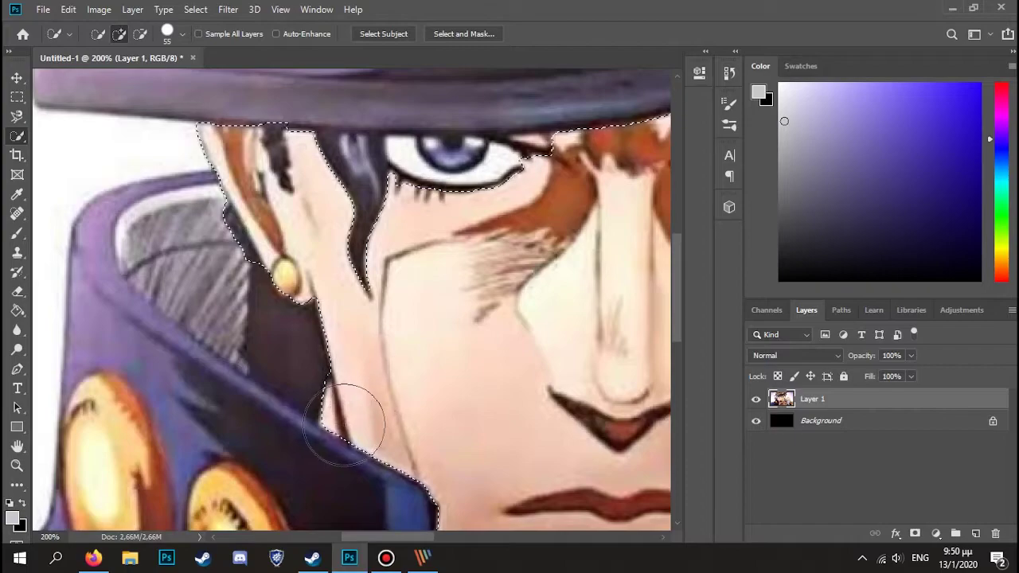
pyautogui.press('z')
pyautogui.click(338, 446)
pyautogui.press('w')
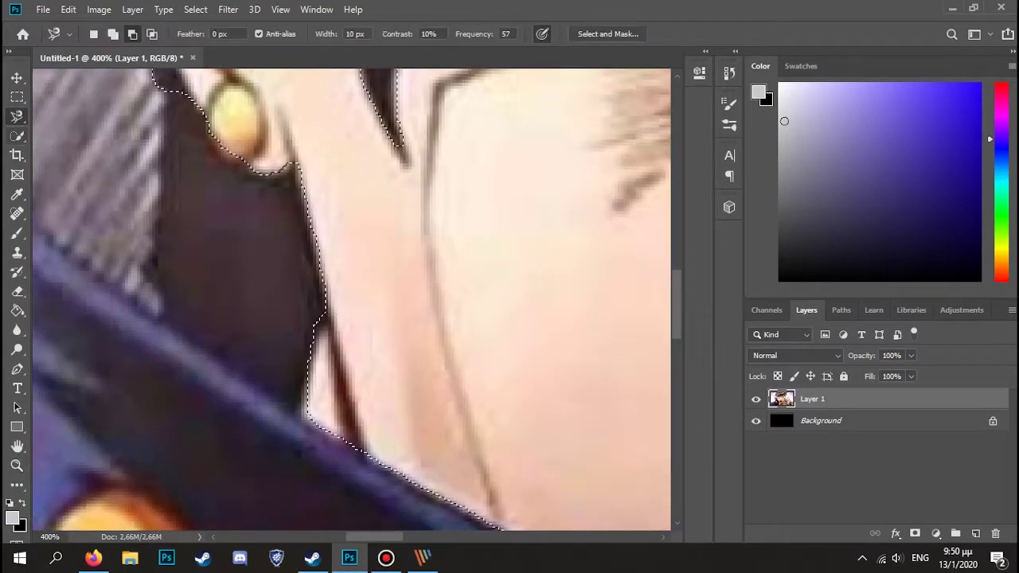
pyautogui.click(183, 34)
pyautogui.moveTo(111, 77); pyautogui.dragTo(104, 77)
pyautogui.press('Return')
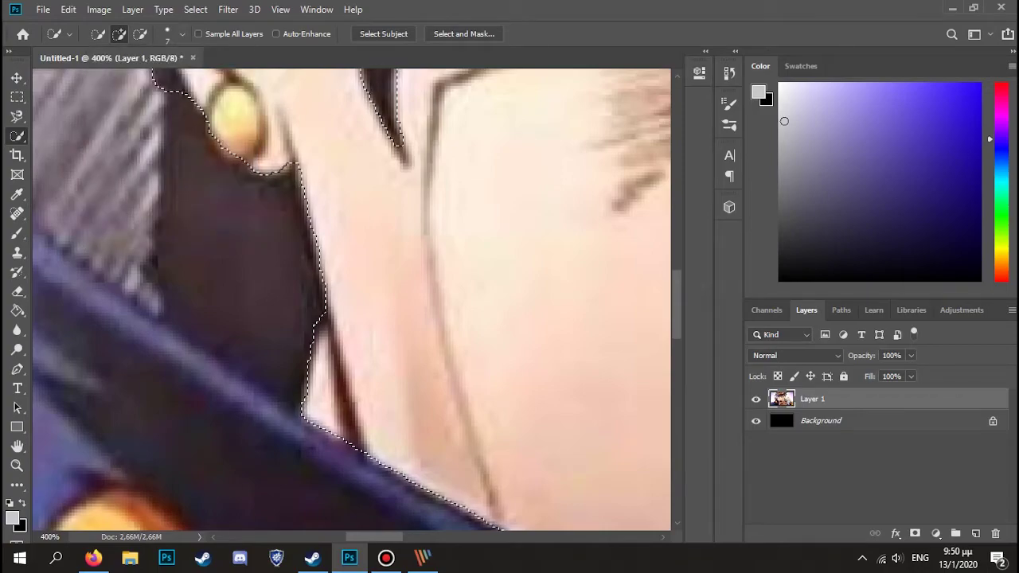
pyautogui.scroll(5, 352, 300)
pyautogui.scroll(3, 351, 299)
pyautogui.press('alt')
pyautogui.moveTo(177, 357); pyautogui.dragTo(196, 390)
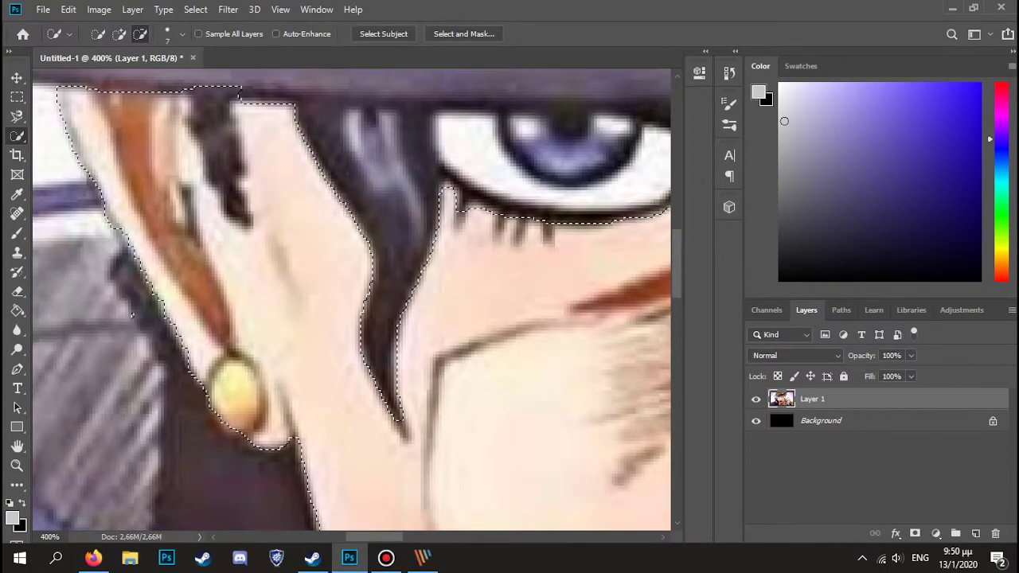
pyautogui.scroll(3, 351, 300)
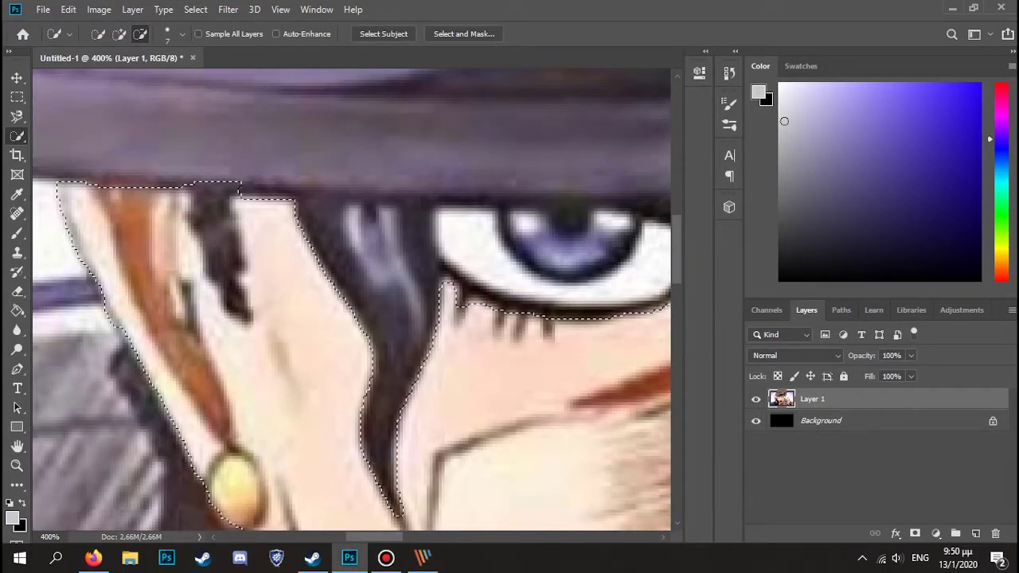
pyautogui.scroll(-3, 351, 299)
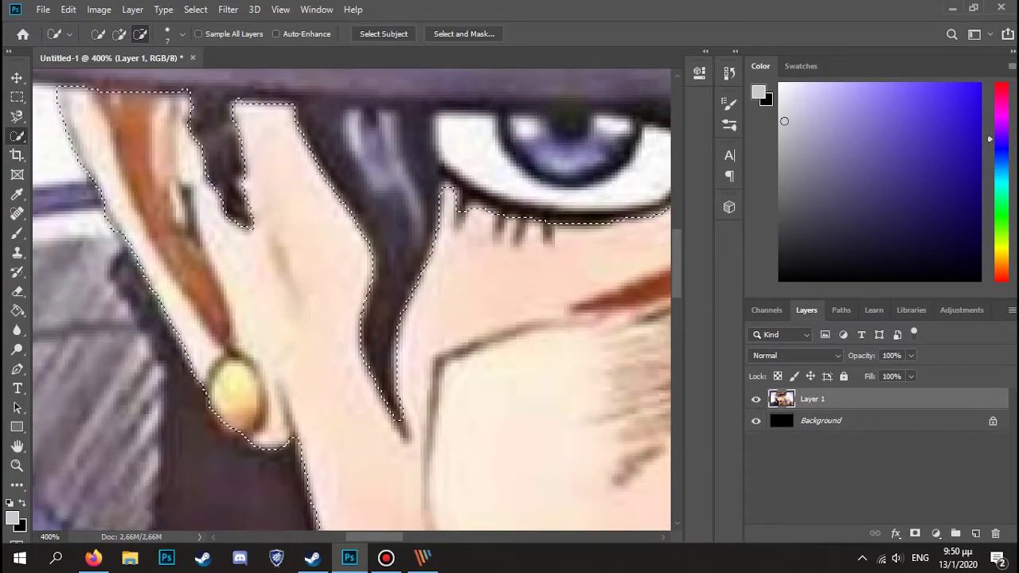
# Subtract the tip of the long hair lock and the lower lashes of the eye beside it with the Magnetic Lasso.
pyautogui.press('l')
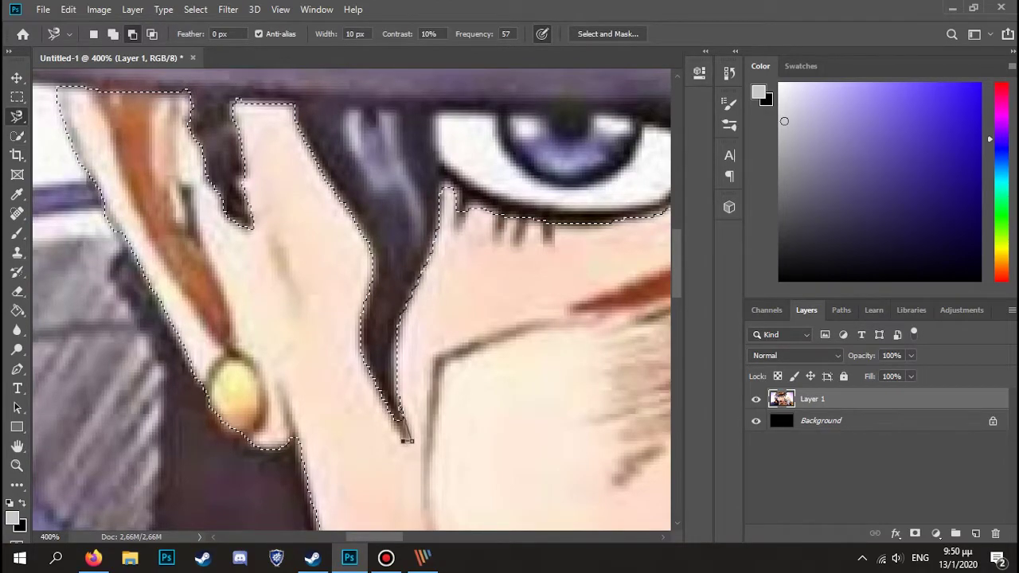
pyautogui.click(391, 410)
pyautogui.hscroll(11, 352, 299)
pyautogui.scroll(3, 352, 299)
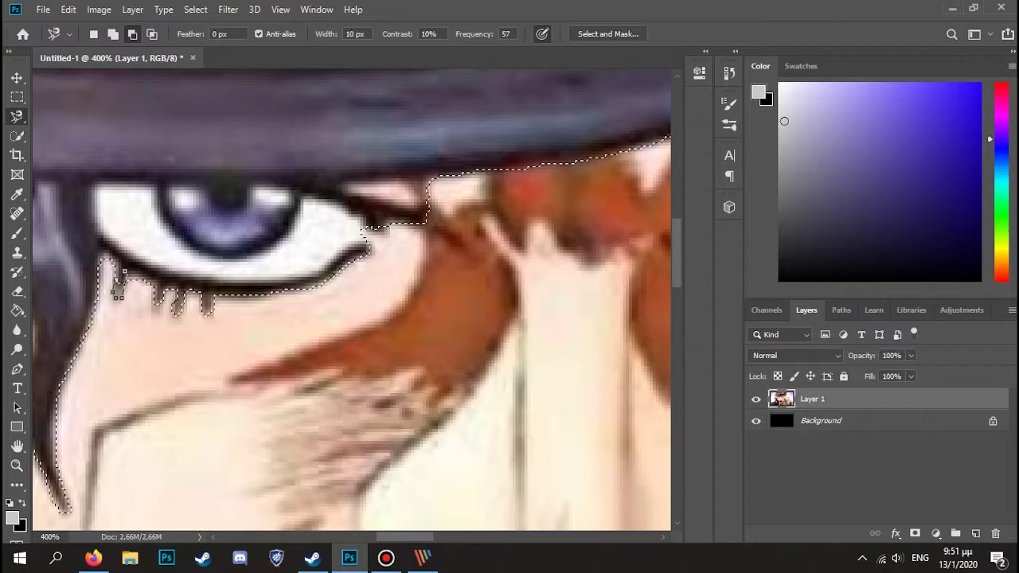
# Add the small skin patch between that eye's inner corner and the cap brim to the selection with the Magnetic Lasso.
pyautogui.hscroll(5, 351, 299)
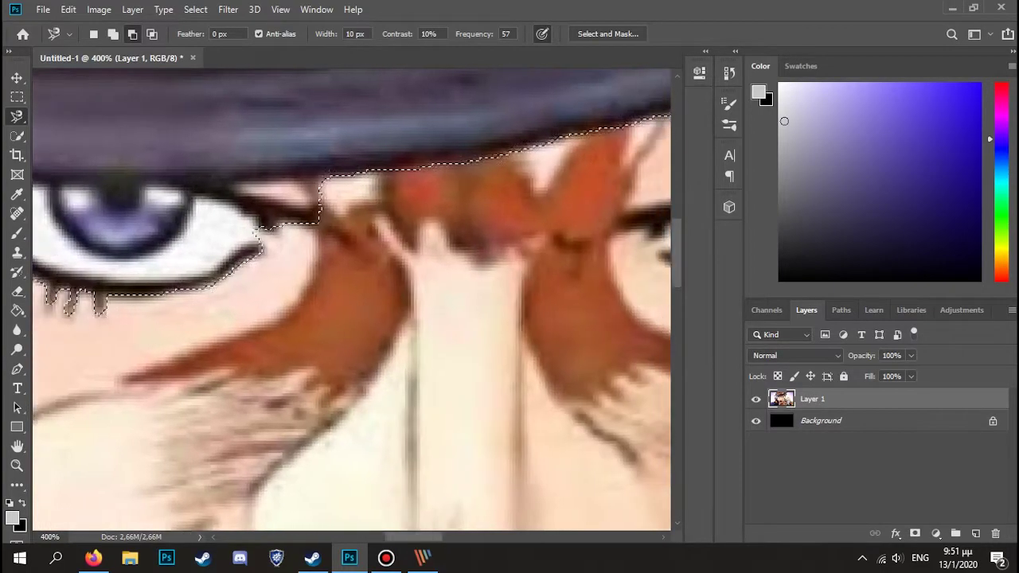
pyautogui.hscroll(-5, 351, 299)
pyautogui.scroll(3, 351, 300)
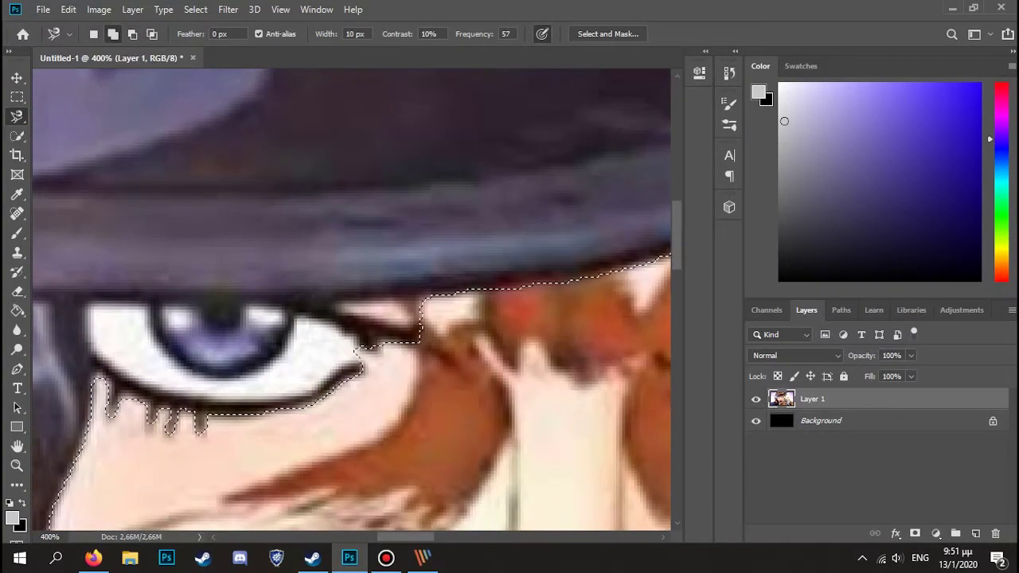
pyautogui.keyDown('shift'); pyautogui.click(342, 301); pyautogui.keyUp('shift')
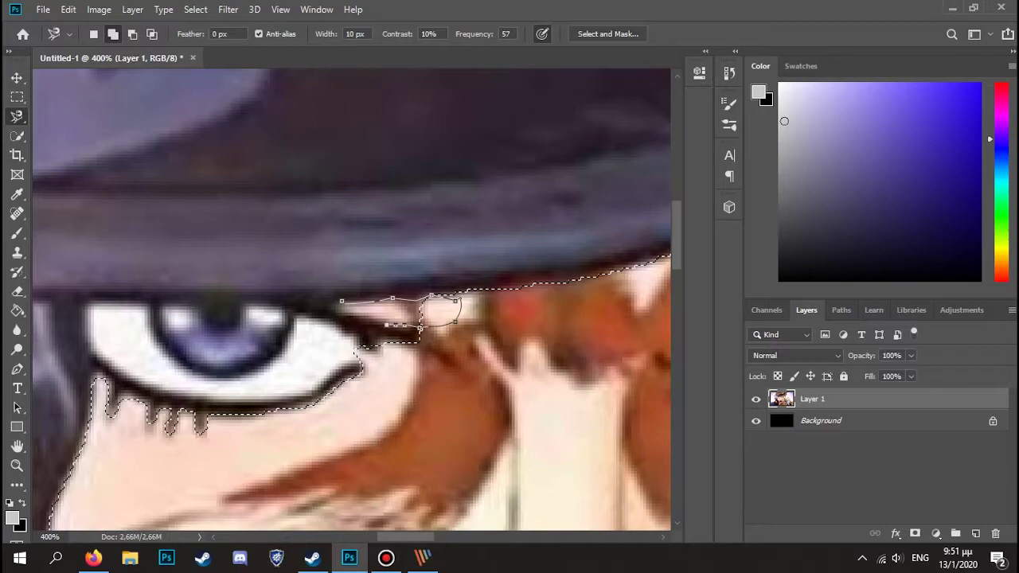
pyautogui.click(342, 303)
# Subtract the other eye and its thick eyebrow from the selection with the Quick Selection tool.
pyautogui.hscroll(4, 342, 303)
pyautogui.hscroll(5, 352, 299)
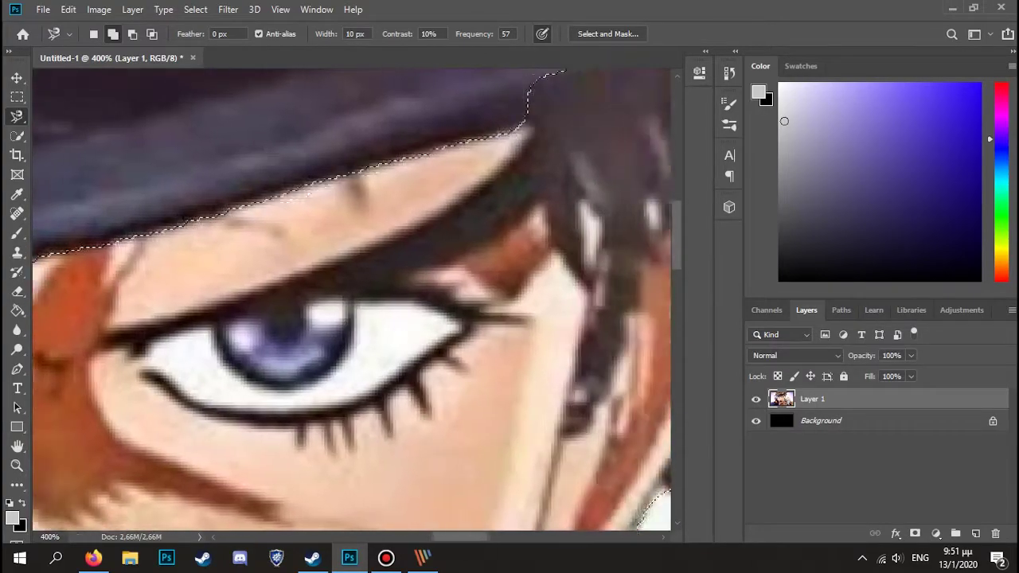
pyautogui.hscroll(-2, 352, 299)
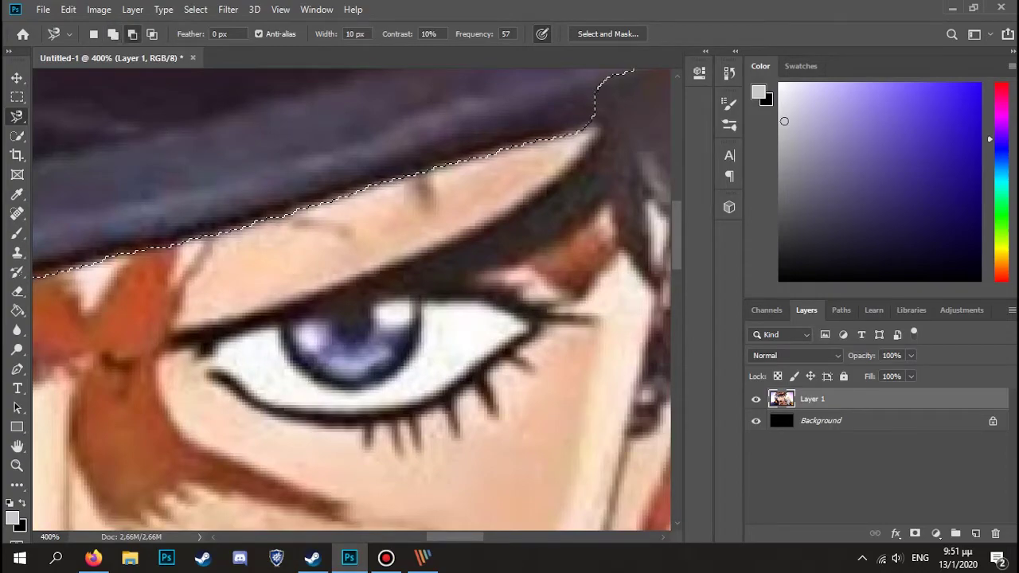
pyautogui.press('w')
pyautogui.moveTo(307, 332)
pyautogui.mouseDown()
pyautogui.moveTo(255, 319)
pyautogui.moveTo(517, 303)
pyautogui.moveTo(505, 239)
pyautogui.moveTo(549, 207)
pyautogui.moveTo(641, 239)
pyautogui.moveTo(609, 163)
pyautogui.mouseUp()
pyautogui.moveTo(531, 328)
pyautogui.mouseDown()
pyautogui.moveTo(448, 404)
pyautogui.moveTo(362, 412)
pyautogui.mouseUp()
pyautogui.moveTo(271, 409); pyautogui.dragTo(187, 342)
pyautogui.scroll(-2, 350, 318)
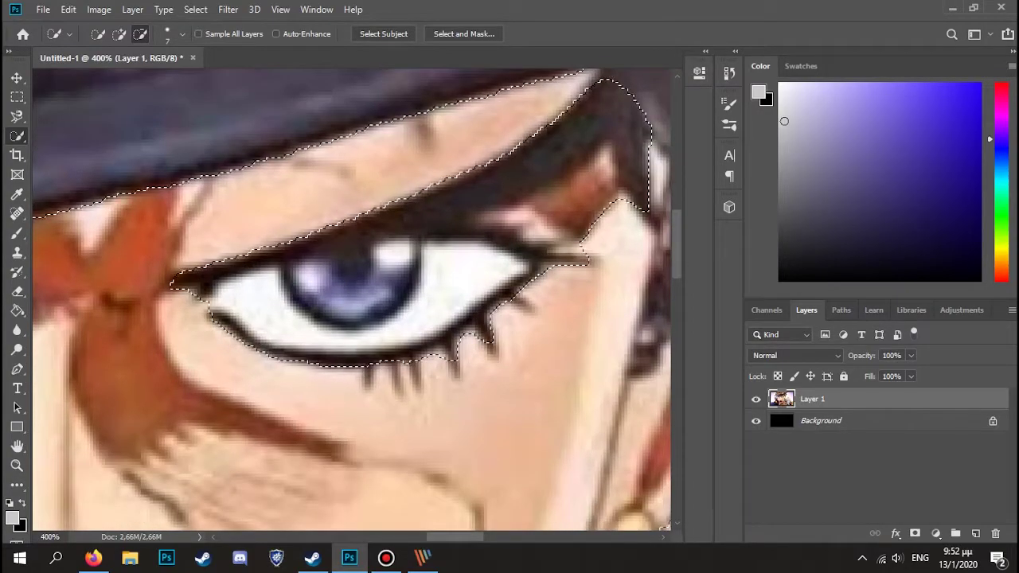
# Subtract the individual lower eyelashes of this eye from the selection with the Magnetic Lasso.
pyautogui.press('l')
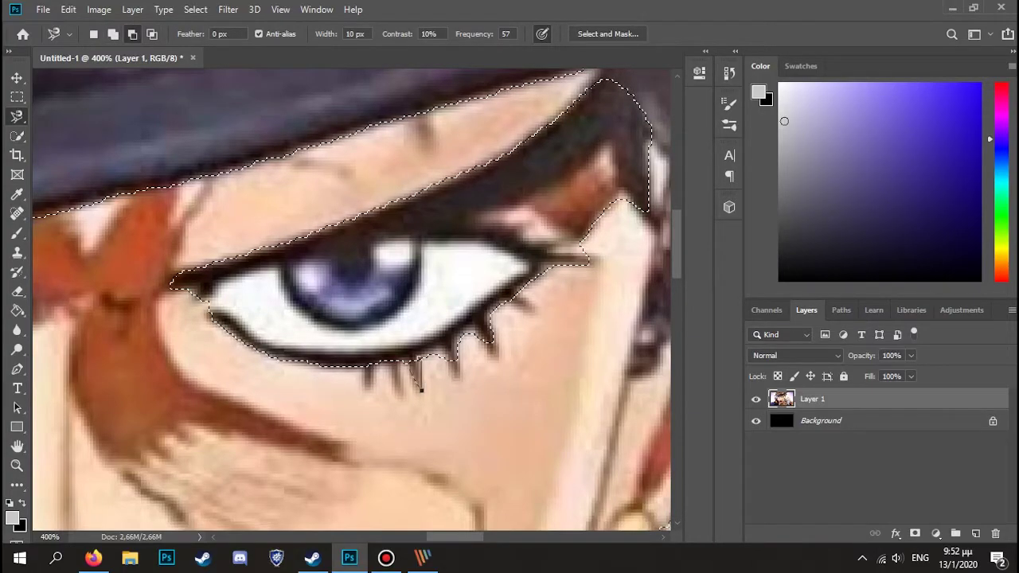
pyautogui.click(408, 351)
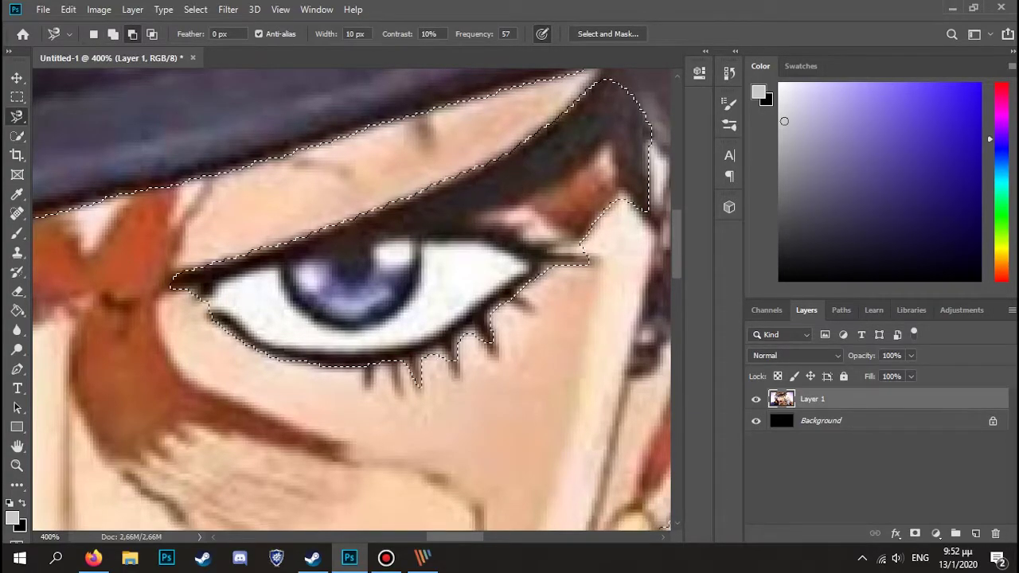
pyautogui.click(398, 355)
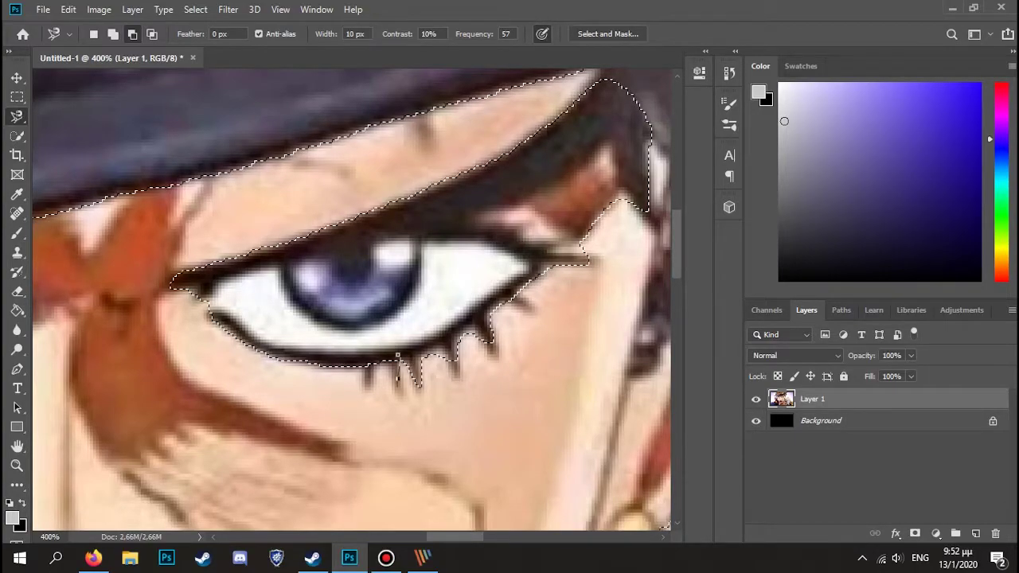
pyautogui.click(397, 355)
pyautogui.click(374, 361)
pyautogui.click(371, 387)
pyautogui.click(374, 362)
# Add the reddish skin area between the eyebrow and the eye's outer corner back to the selection with the Magnetic Lasso.
pyautogui.hscroll(2, 374, 362)
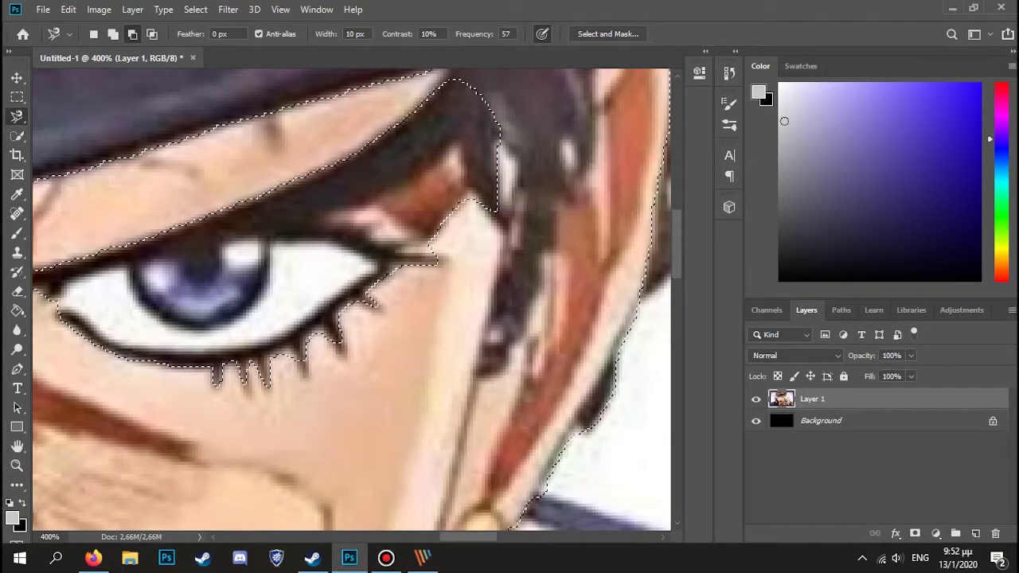
pyautogui.scroll(2, 362, 296)
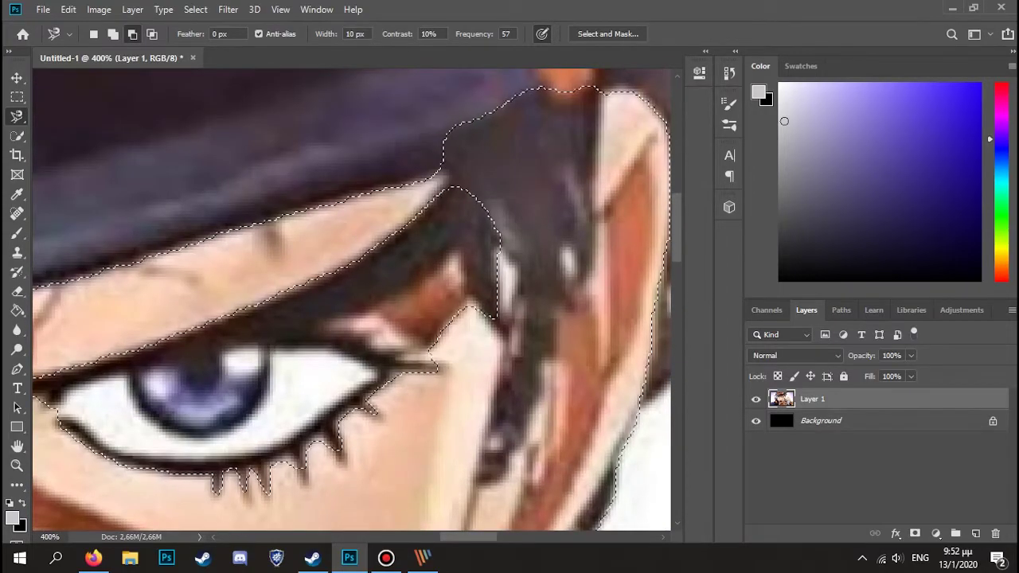
pyautogui.click(113, 34)
pyautogui.click(436, 358)
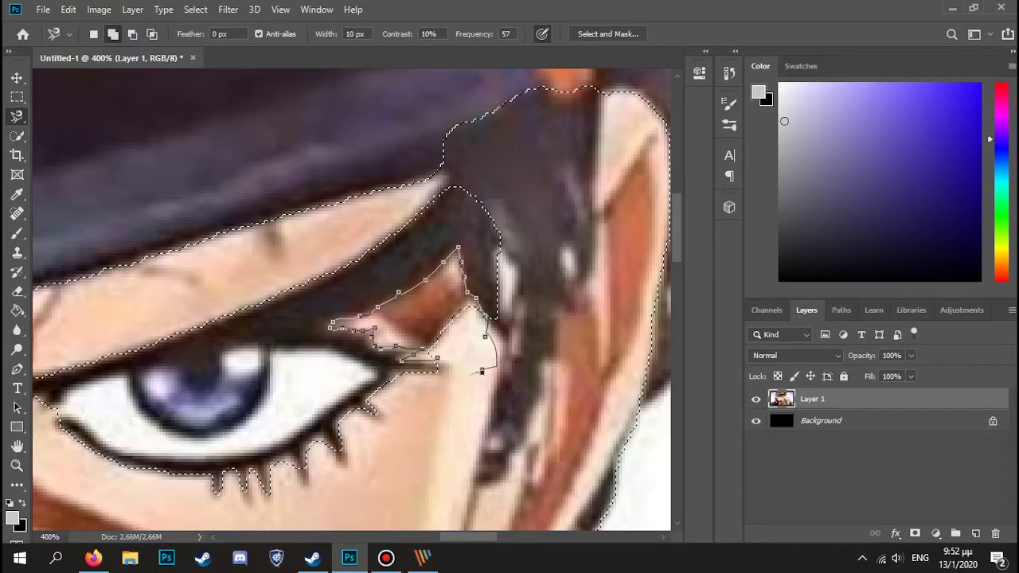
pyautogui.click(437, 358)
# Subtract the dark hair lock hanging between the eye and the ear from the selection with the Magnetic Lasso.
pyautogui.hscroll(5, 437, 358)
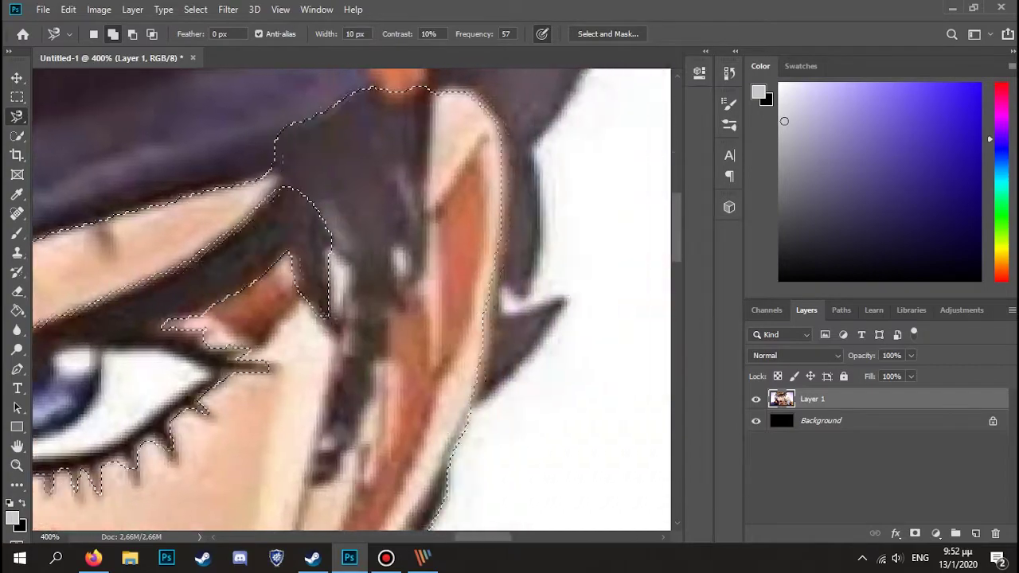
pyautogui.hscroll(-3, 352, 300)
pyautogui.scroll(6, 352, 299)
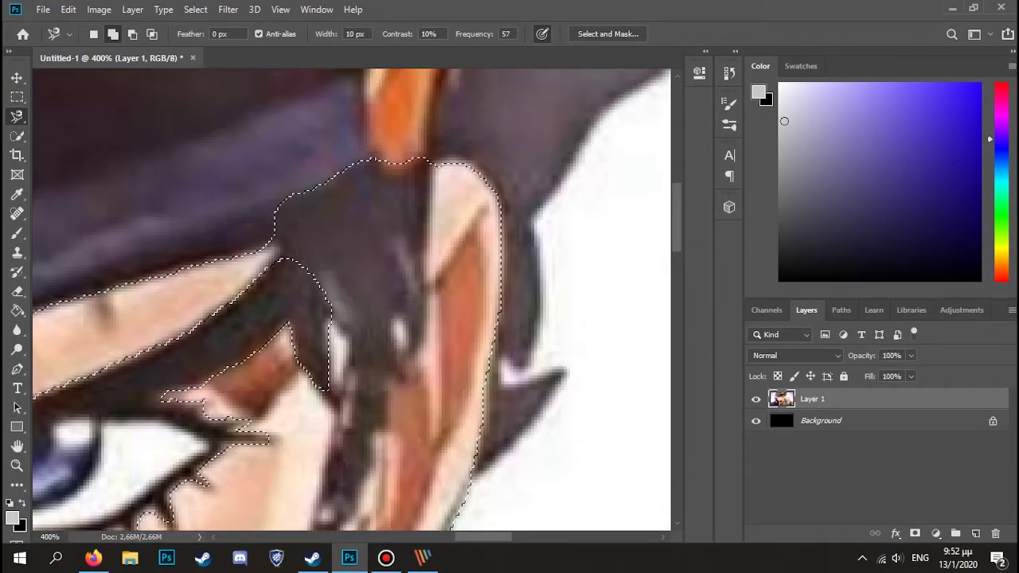
pyautogui.click(132, 34)
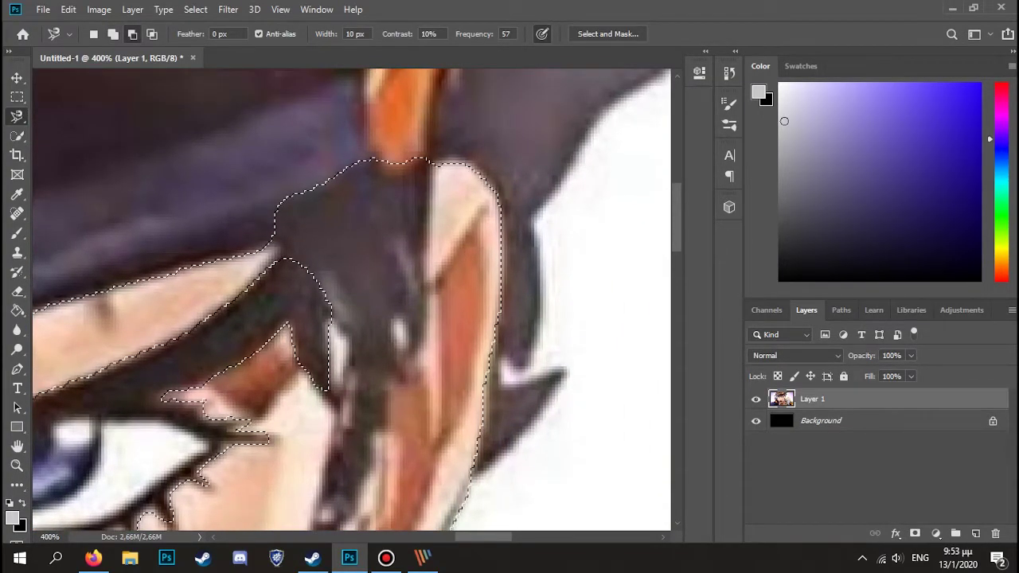
pyautogui.click(277, 265)
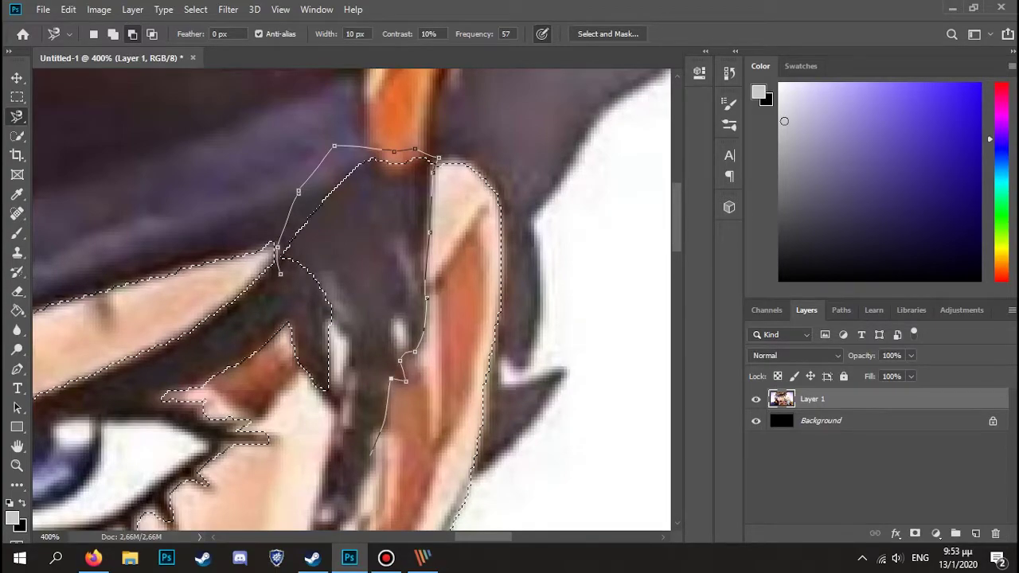
pyautogui.scroll(-2, 352, 514)
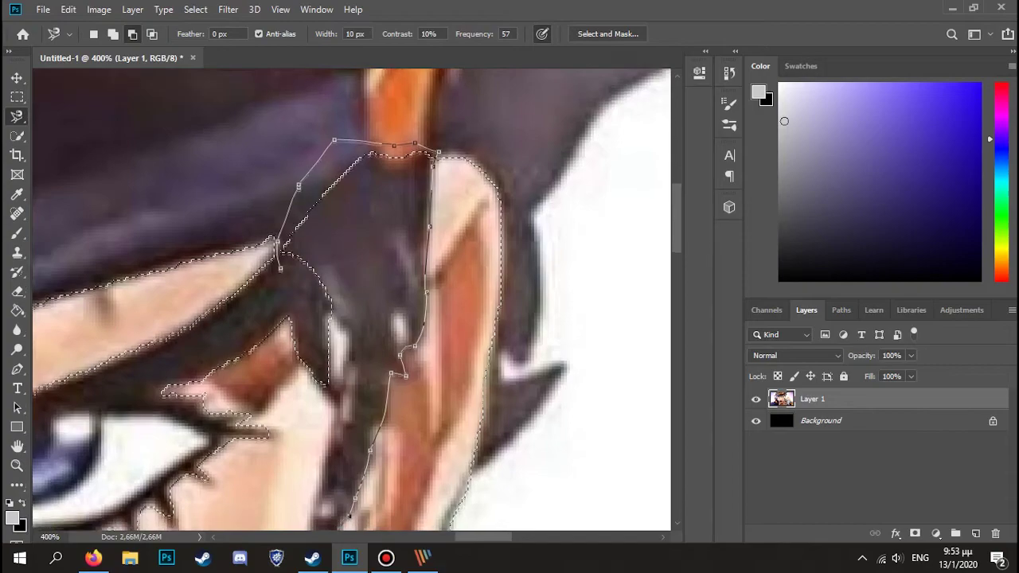
pyautogui.scroll(-3, 348, 501)
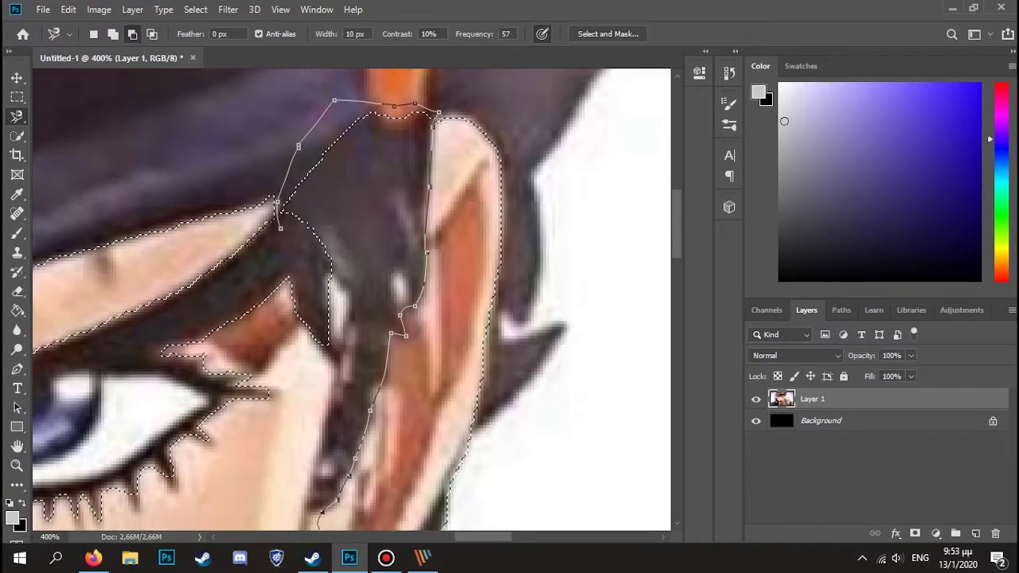
pyautogui.scroll(-1, 308, 501)
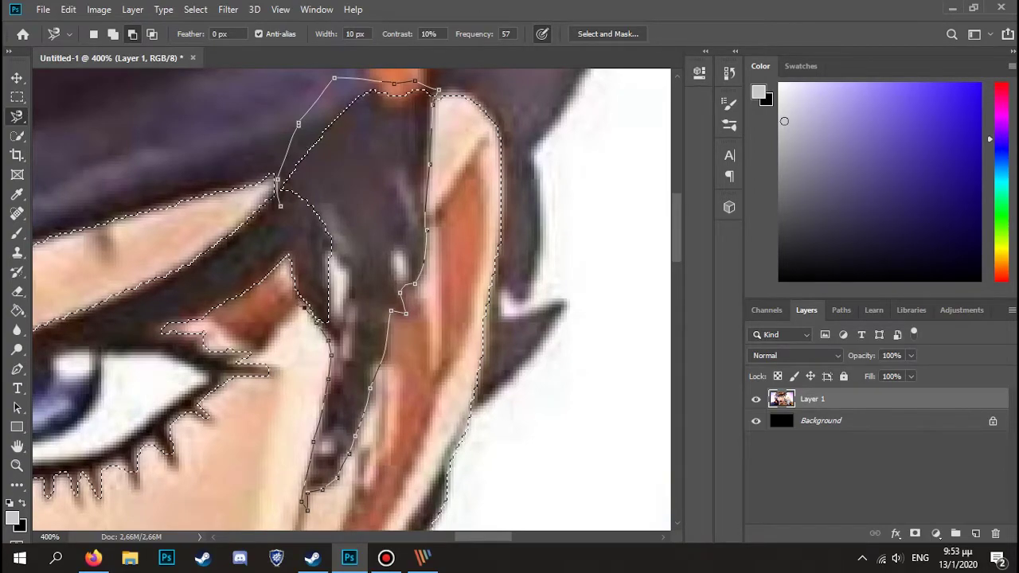
pyautogui.scroll(-5, 352, 299)
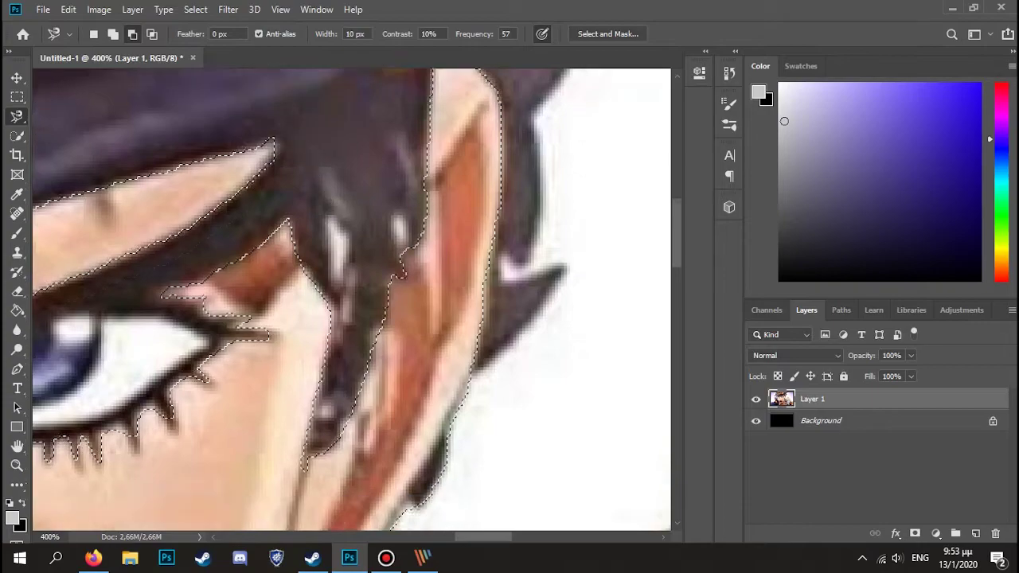
# Subtract the gold earring and the dark hair sliver behind the ear's lower edge from the selection with the Magnetic Lasso.
pyautogui.scroll(-1, 301, 434)
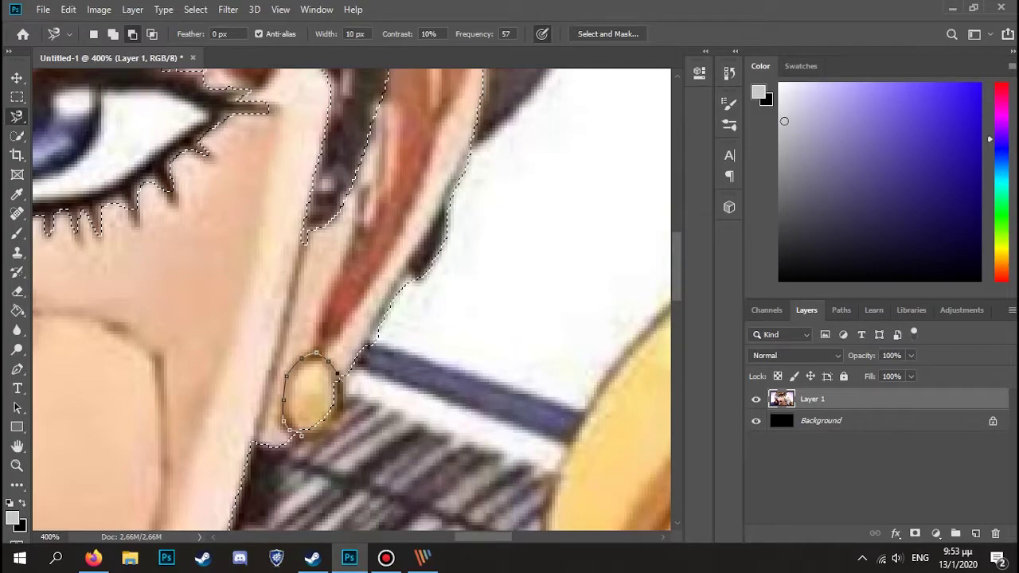
pyautogui.doubleClick(345, 427)
pyautogui.scroll(5, 346, 427)
pyautogui.click(461, 371)
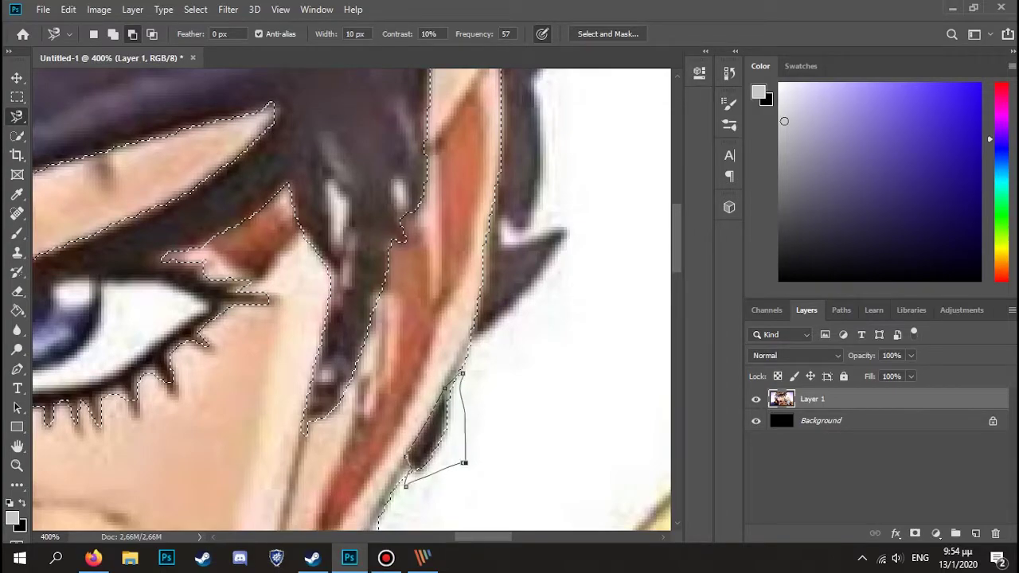
pyautogui.doubleClick(404, 479)
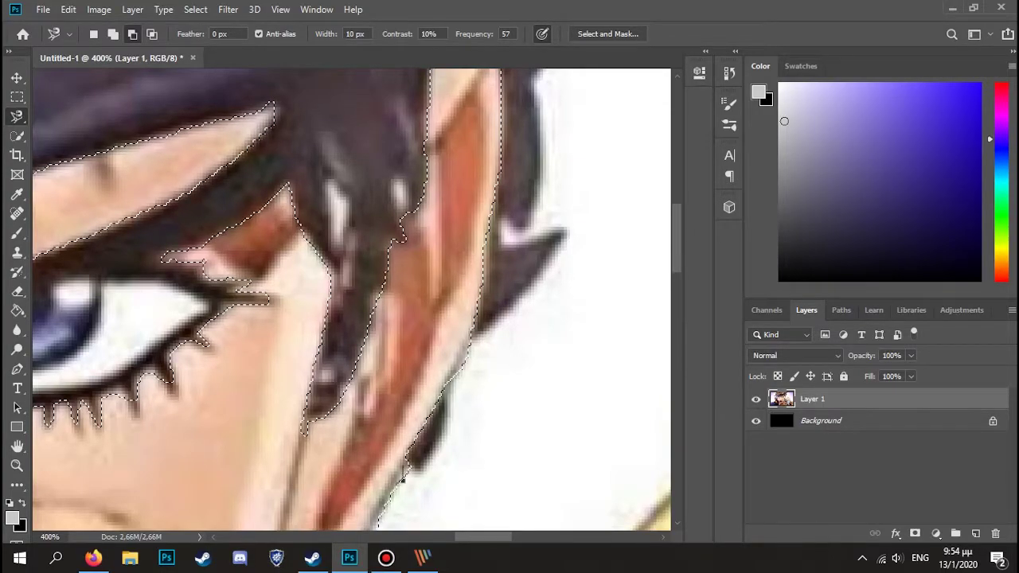
# Fit the whole image in view and copy the selected skin to a new layer.
pyautogui.scroll(5, 404, 477)
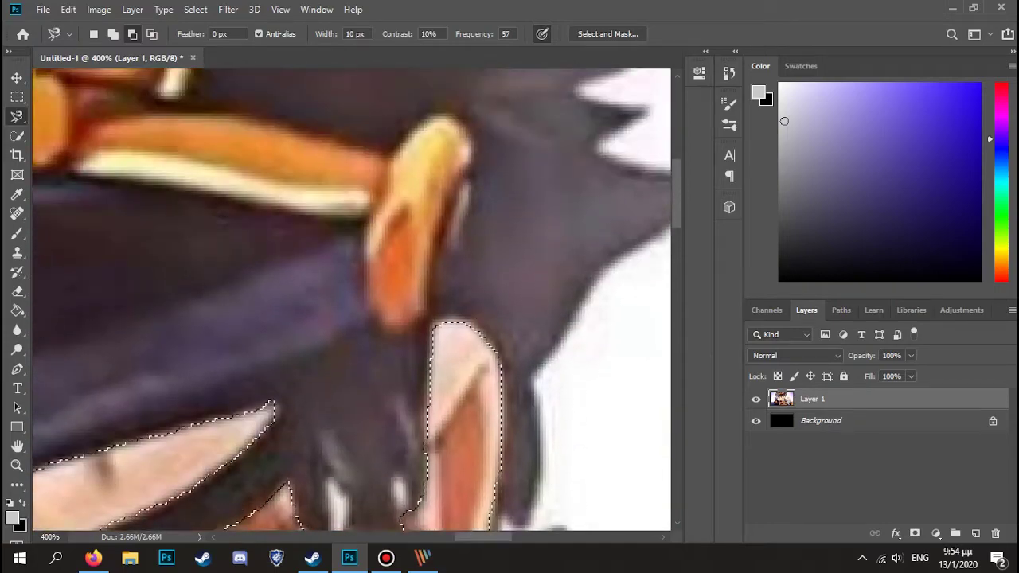
pyautogui.press('z')
pyautogui.rightClick(464, 382)
pyautogui.click(510, 391)
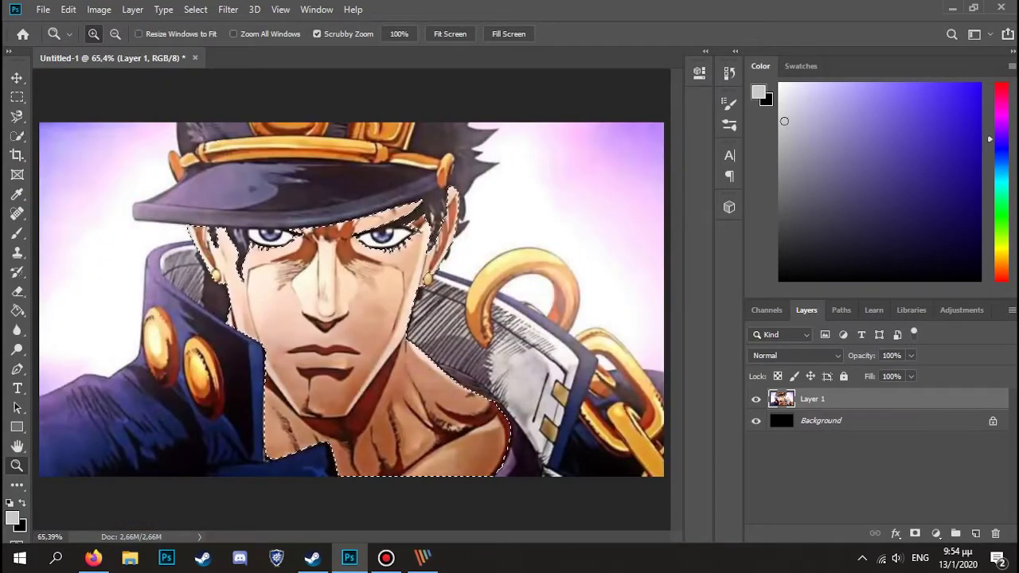
pyautogui.press('v')
pyautogui.hotkey('ctrl', 'j')
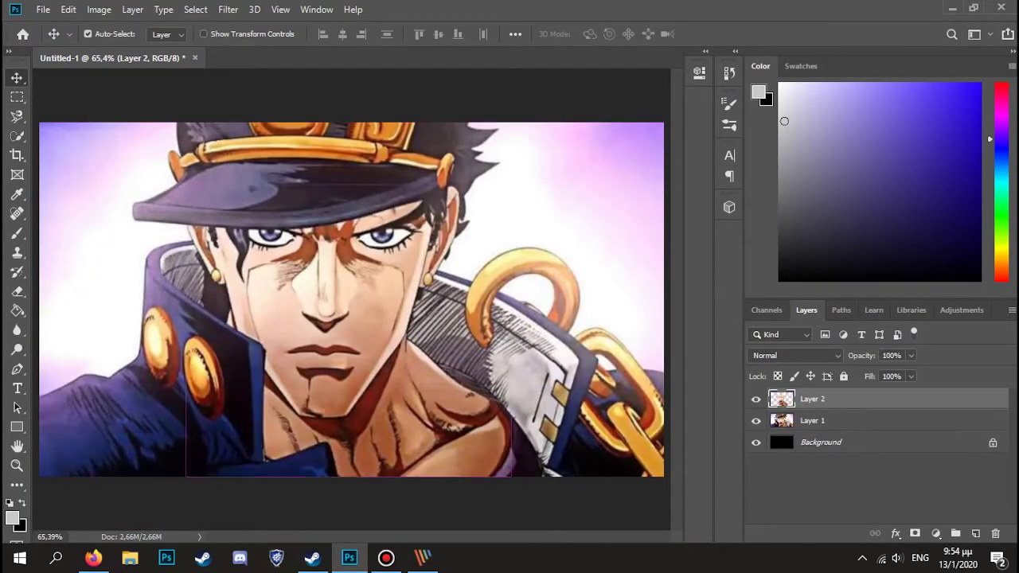
pyautogui.moveTo(338, 237)
pyautogui.mouseDown()
pyautogui.moveTo(389, 246)
pyautogui.moveTo(457, 216)
pyautogui.moveTo(410, 253)
pyautogui.moveTo(332, 213)
pyautogui.moveTo(339, 226)
pyautogui.mouseUp()
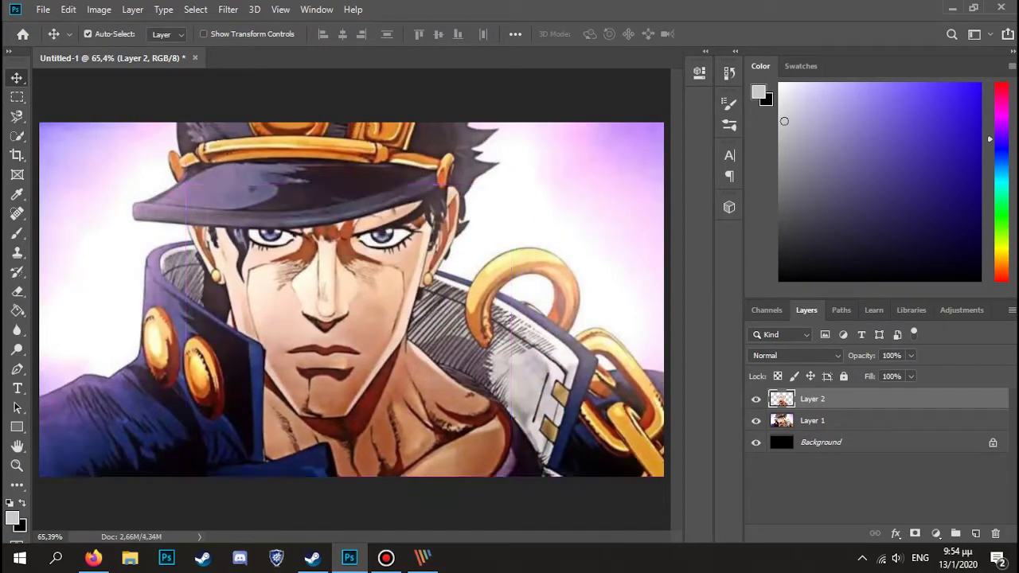
# Add a Levels adjustment clipped to Layer 2 with shadow input 59 and midtone 0.79.
pyautogui.click(936, 534)
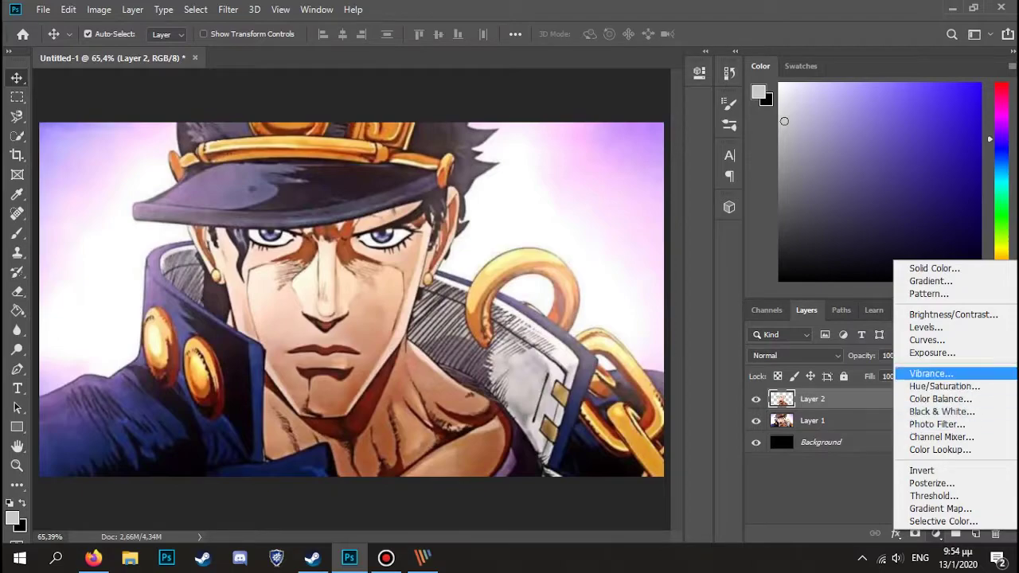
pyautogui.click(926, 327)
pyautogui.click(582, 225)
pyautogui.click(571, 320)
pyautogui.moveTo(502, 223); pyautogui.dragTo(610, 224)
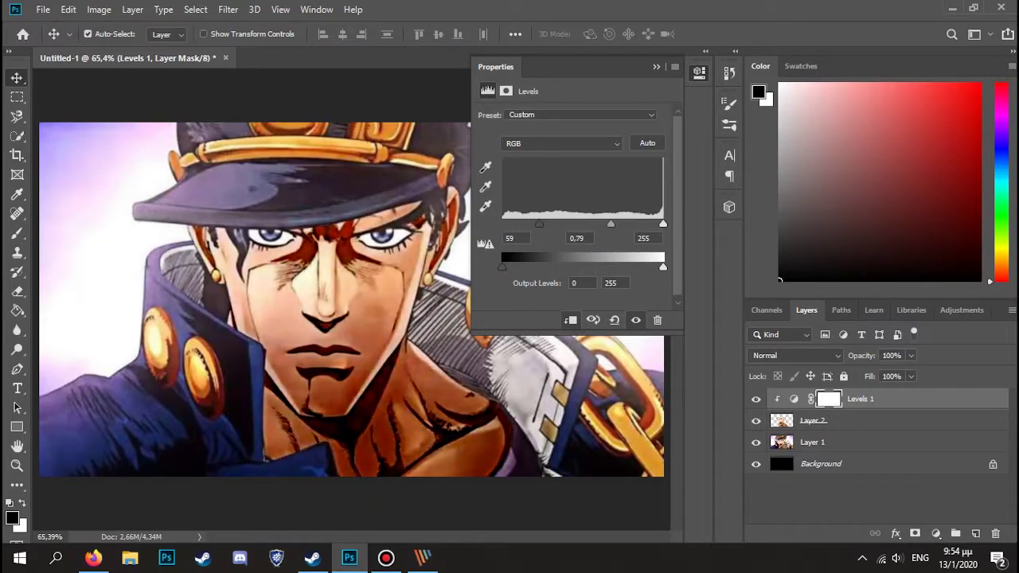
# Set the Levels adjustment's white output to 200 and its shadow input to 83.
pyautogui.moveTo(661, 267); pyautogui.dragTo(639, 267)
pyautogui.moveTo(505, 267); pyautogui.dragTo(506, 267)
pyautogui.moveTo(639, 266); pyautogui.dragTo(629, 267)
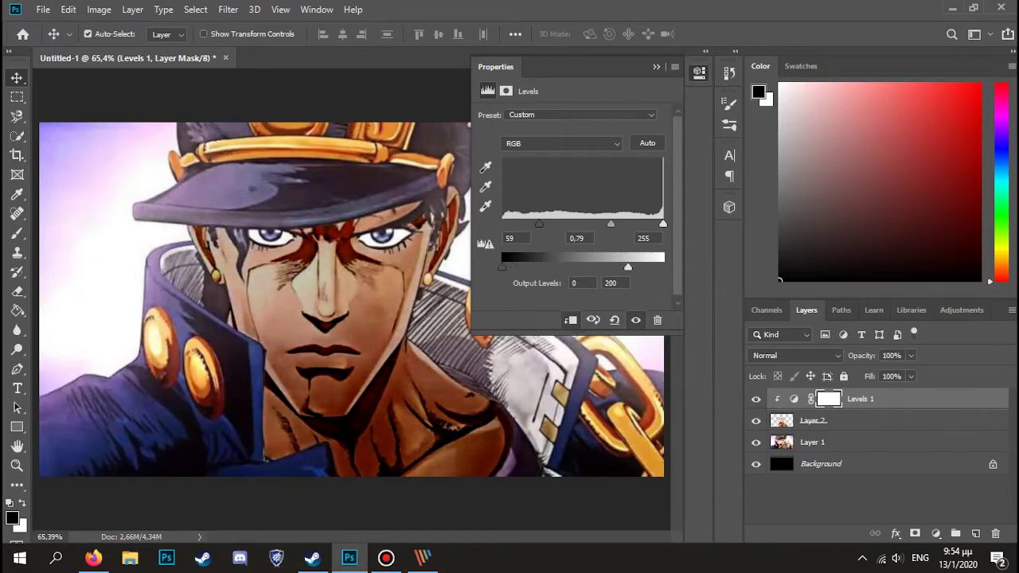
pyautogui.moveTo(539, 224); pyautogui.dragTo(554, 223)
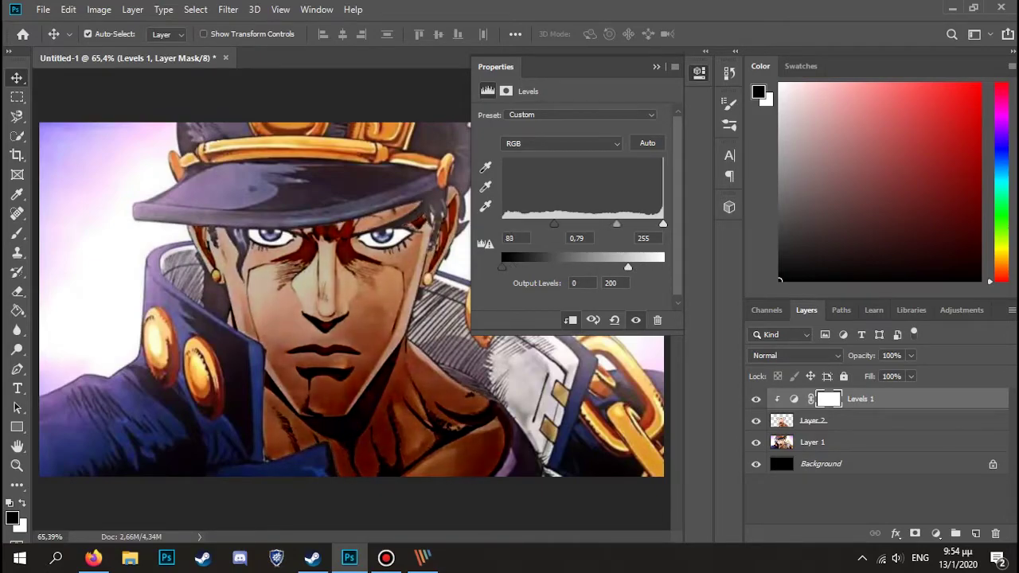
pyautogui.click(656, 67)
# Add a clipped Curves adjustment above Levels and pull the upper part of the curve down to darken the skin.
pyautogui.click(936, 534)
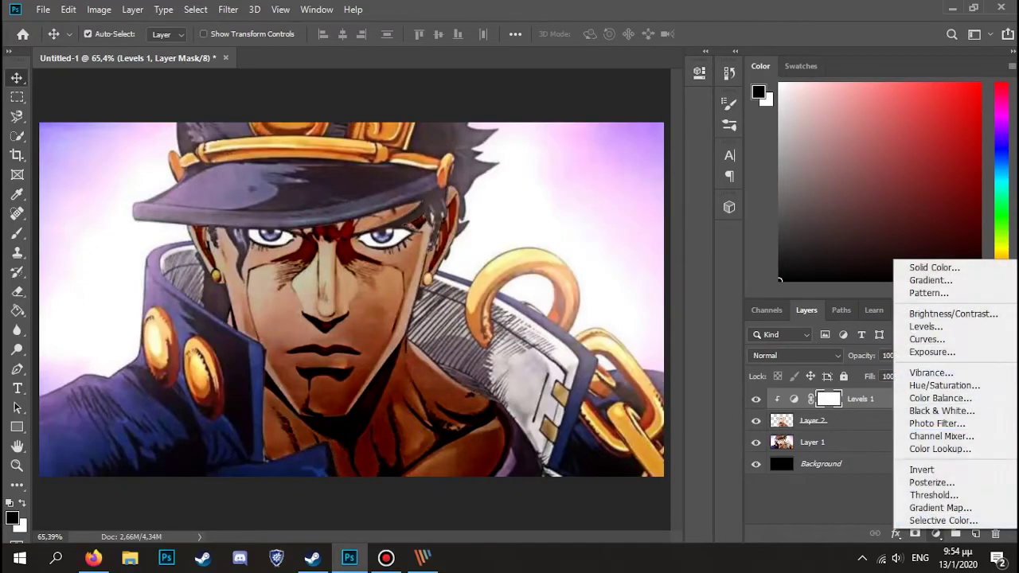
pyautogui.click(928, 339)
pyautogui.moveTo(625, 185); pyautogui.dragTo(612, 213)
pyautogui.click(571, 320)
pyautogui.click(699, 73)
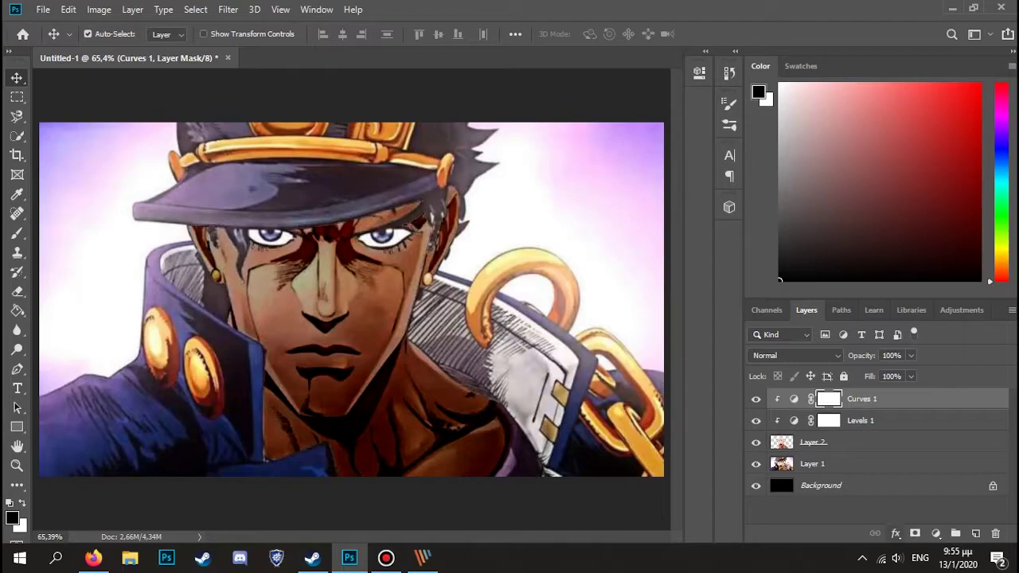
# Try a clipped Exposure adjustment on the skin with offset -0.0042 and gamma correction 0.90.
pyautogui.click(936, 534)
pyautogui.click(931, 359)
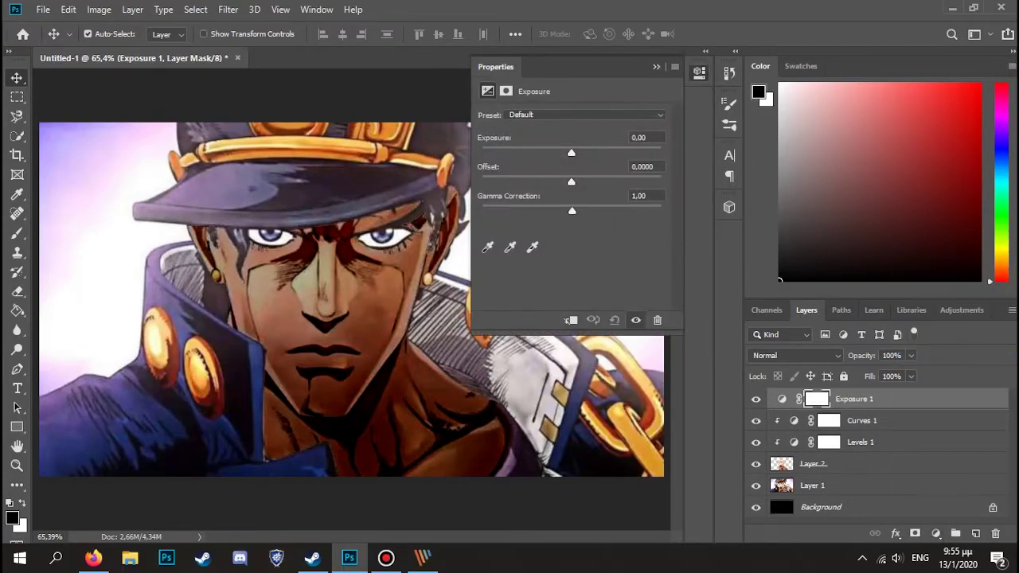
pyautogui.moveTo(572, 211); pyautogui.dragTo(570, 181)
pyautogui.click(570, 320)
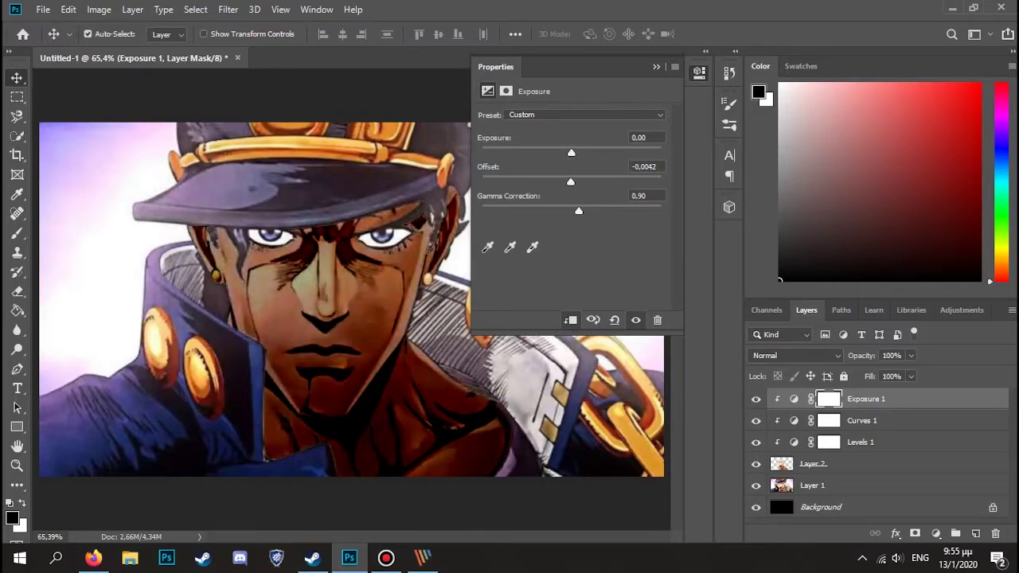
# Reset the offset and exposure to 0 and delete the Exposure adjustment layer.
pyautogui.doubleClick(649, 166)
pyautogui.write('0')
pyautogui.moveTo(571, 152); pyautogui.dragTo(575, 152)
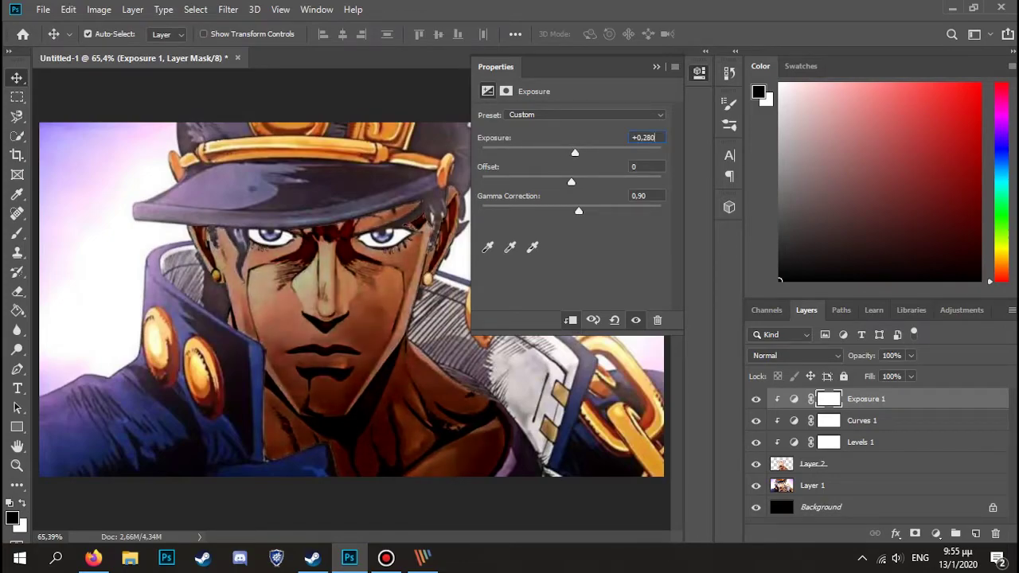
pyautogui.write('0')
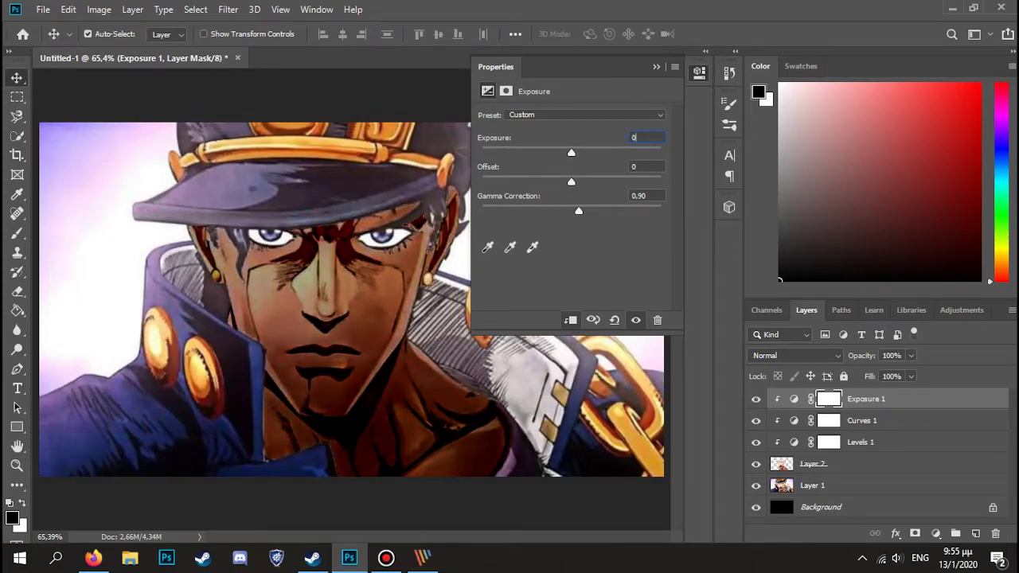
pyautogui.click(793, 399)
pyautogui.press('Delete')
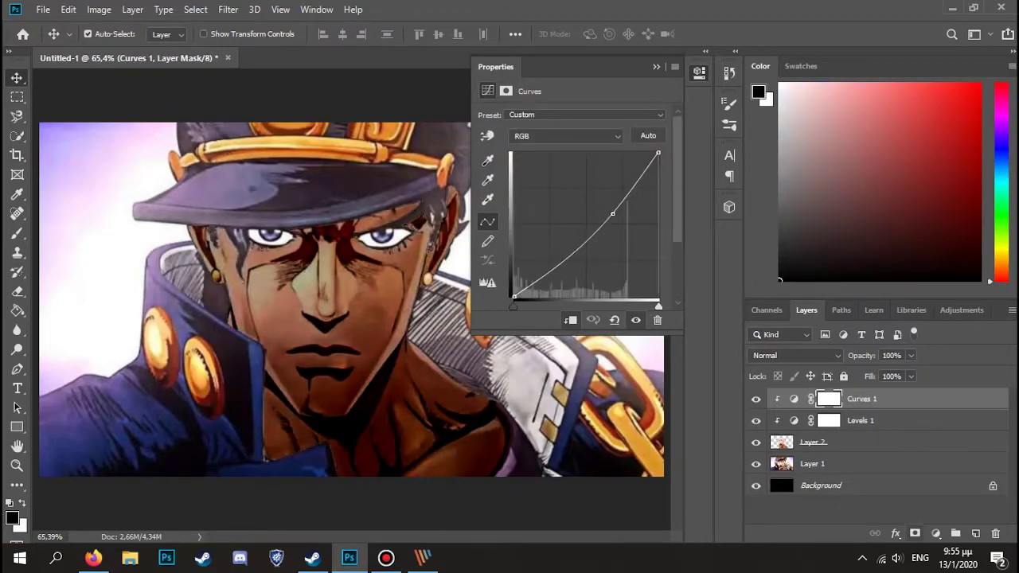
# Add a clipped Hue/Saturation adjustment above Curves with saturation +31 and lightness -4.
pyautogui.click(936, 534)
pyautogui.click(943, 392)
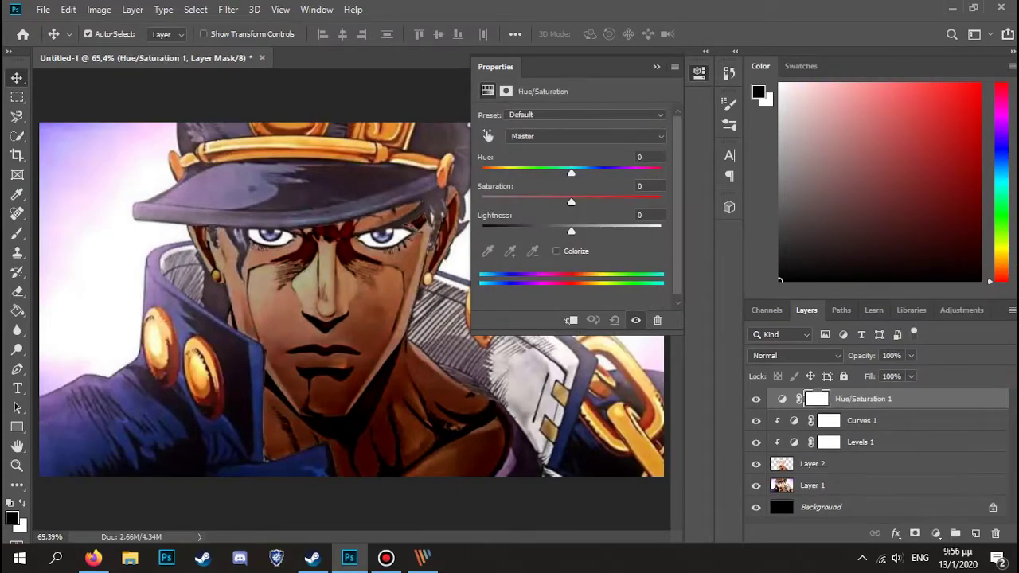
pyautogui.moveTo(572, 202); pyautogui.dragTo(605, 202)
pyautogui.hotkey('ctrl', 'alt', 'g')
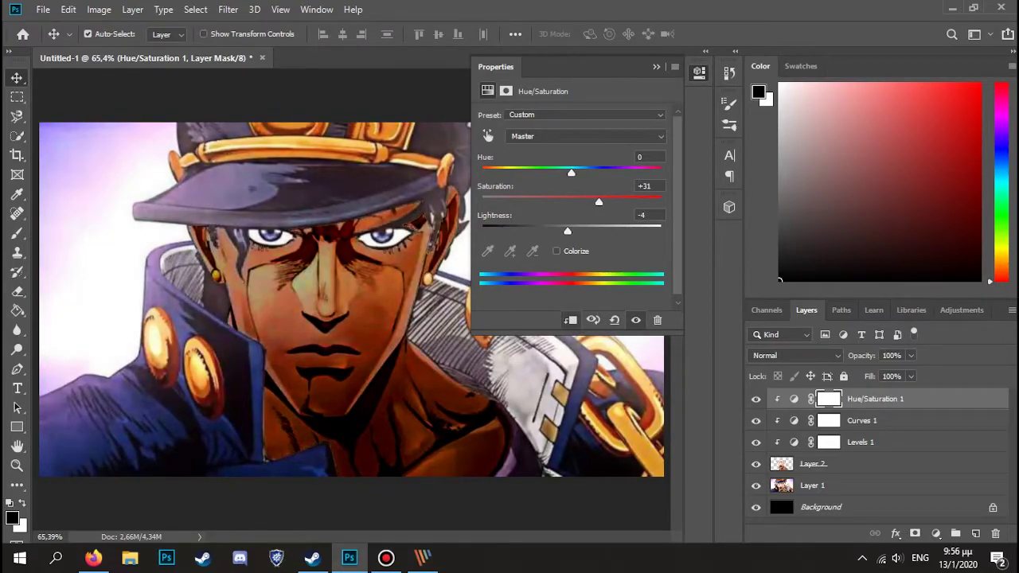
# Hide and re-show Layer 2 to compare the original skin with the darkened version.
pyautogui.click(755, 464)
pyautogui.click(755, 464)
pyautogui.click(657, 67)
pyautogui.click(876, 442)
pyautogui.doubleClick(829, 442)
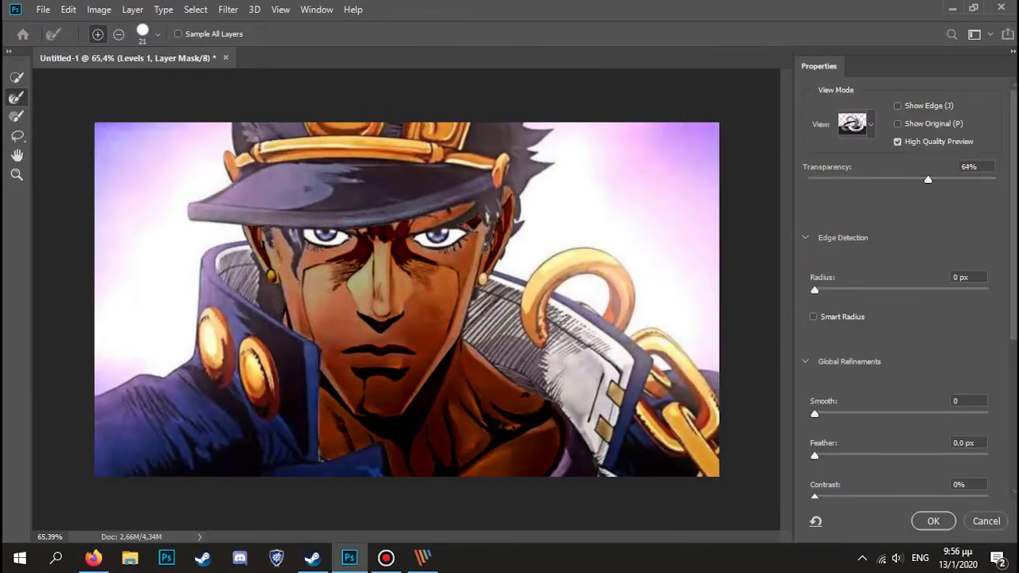
pyautogui.click(984, 520)
# Reopen the Levels adjustment and slightly lower its shadow input.
pyautogui.doubleClick(794, 442)
pyautogui.moveTo(553, 224)
pyautogui.mouseDown()
pyautogui.moveTo(568, 224)
pyautogui.moveTo(503, 224)
pyautogui.moveTo(545, 224)
pyautogui.mouseUp()
pyautogui.click(656, 67)
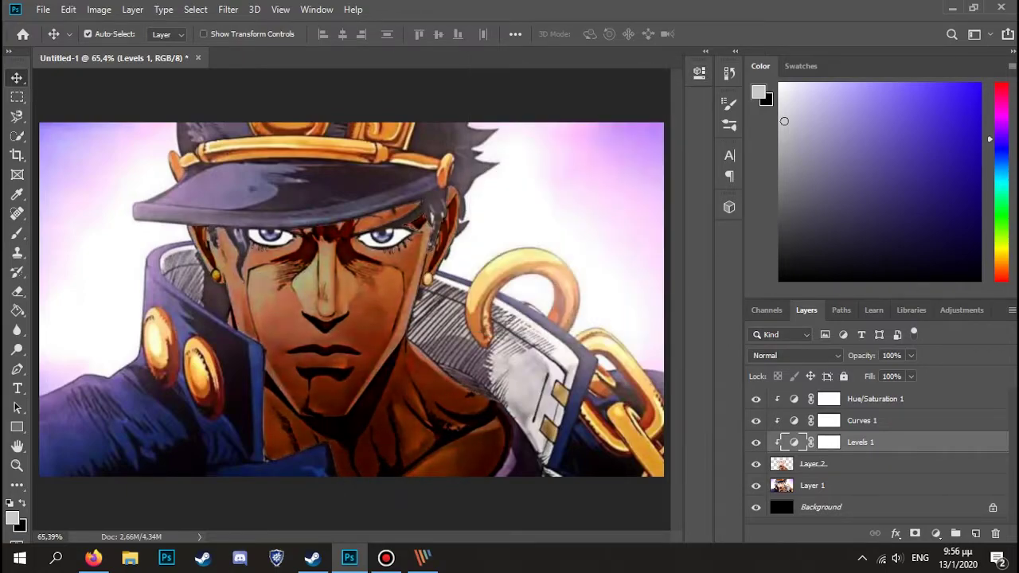
# Open Select and Mask for Layer 2.
pyautogui.doubleClick(891, 464)
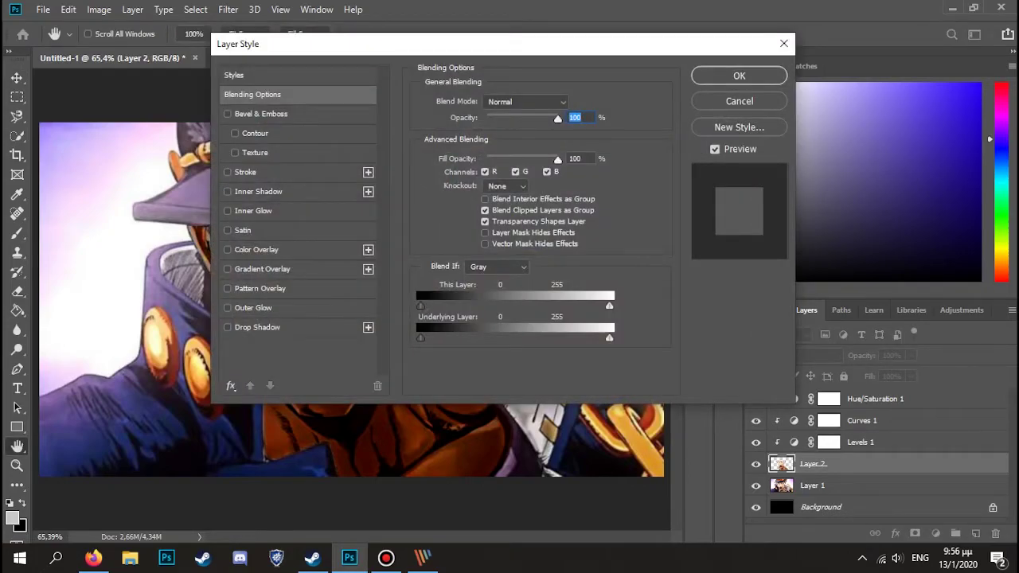
pyautogui.click(740, 101)
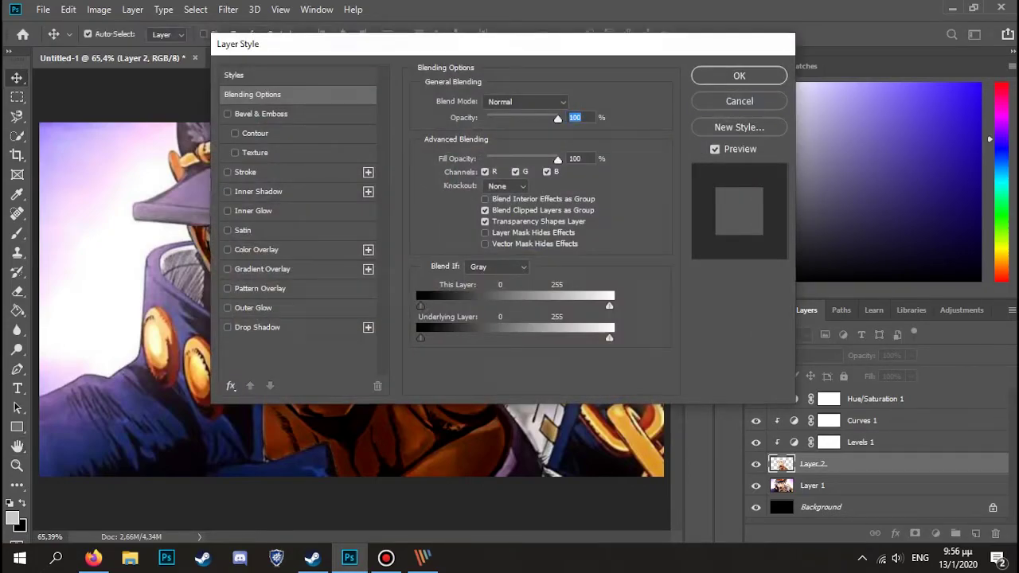
pyautogui.click(195, 9)
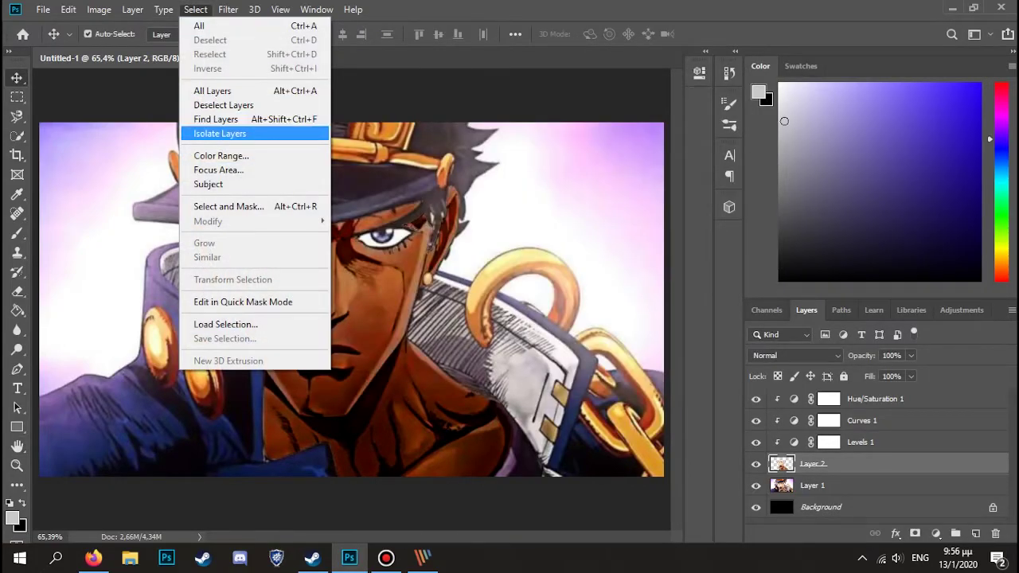
pyautogui.click(228, 207)
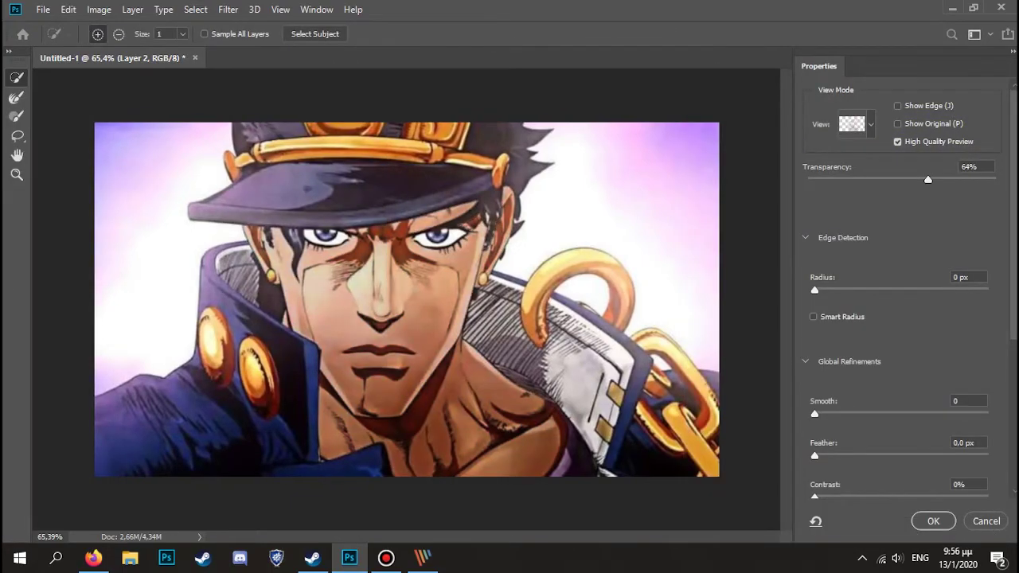